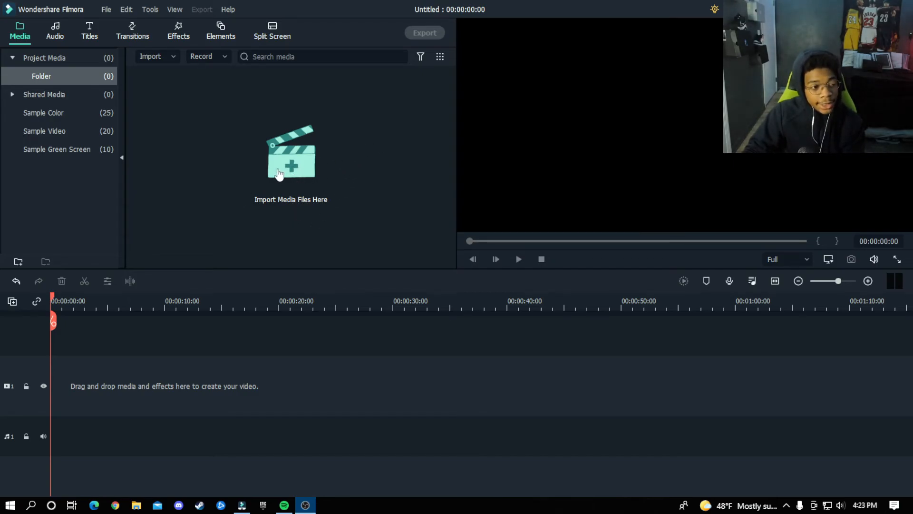
Import clip 4 from the USB drive and place it at the start of video track 1, keeping the 1920 x 1080 25fps project settings
left_click(300, 174)
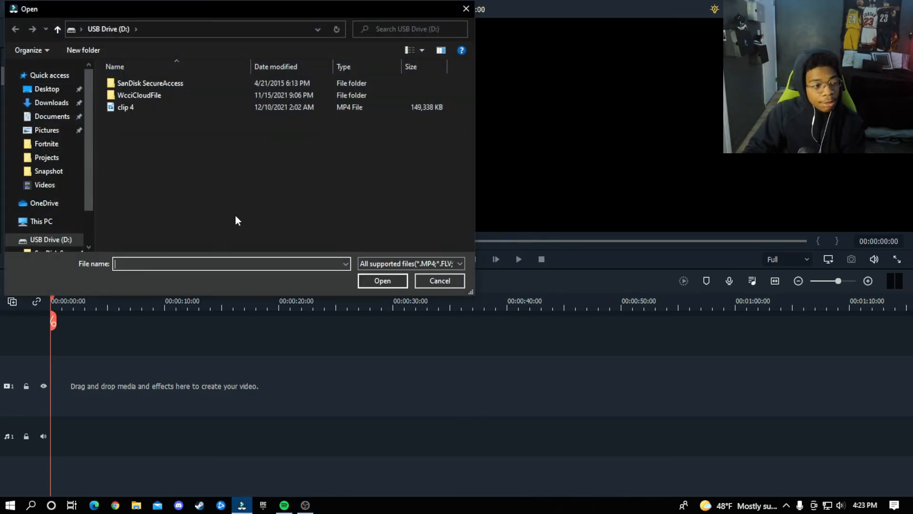
double_click(150, 107)
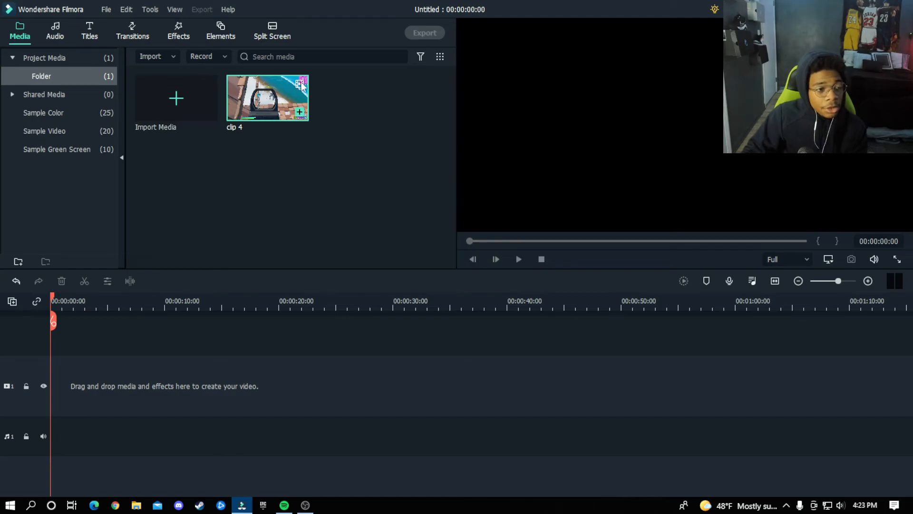
left_click_drag(291, 90, 64, 397)
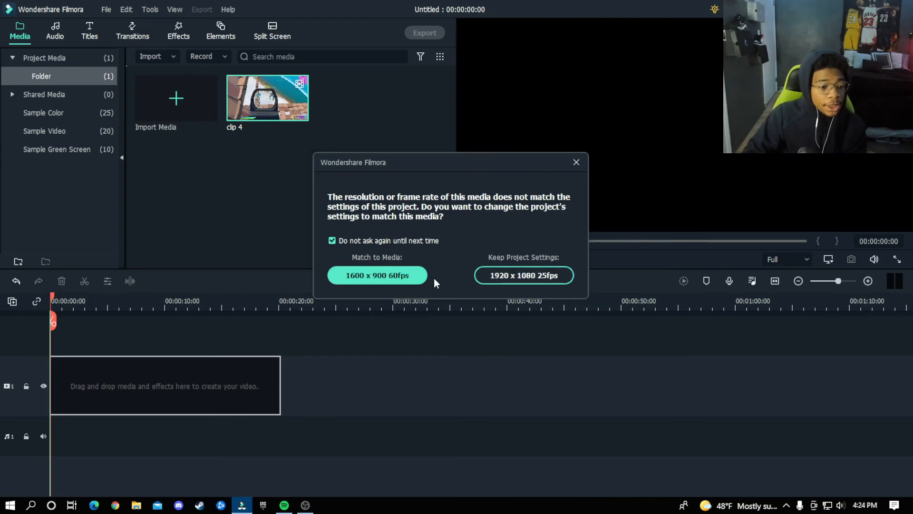
left_click(520, 276)
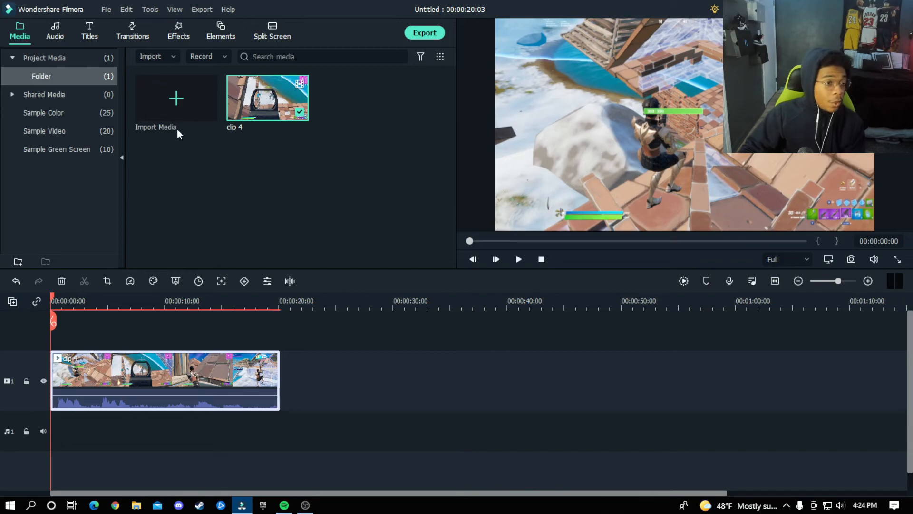
Set the project frame rate to 60 fps, keeping the 16:9 (Widescreen) aspect ratio and 1920 x 1080 (Full HD) resolution
left_click(106, 11)
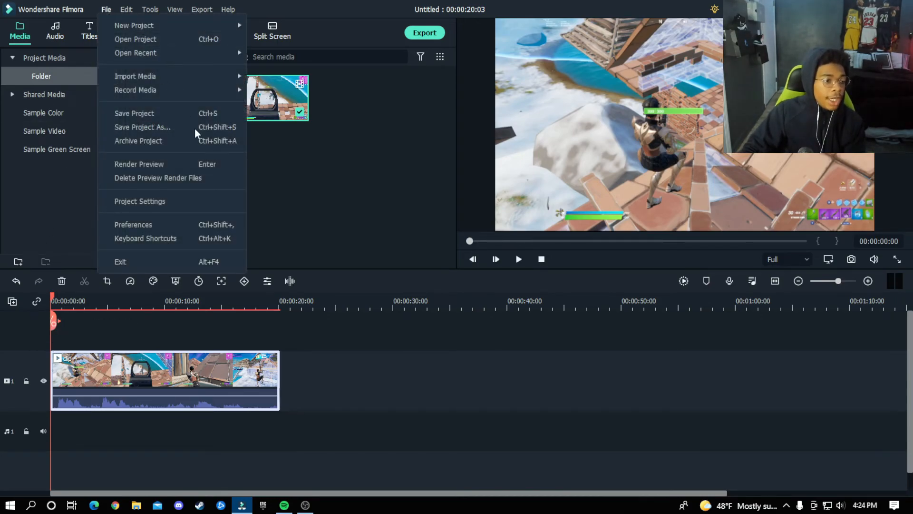
left_click(195, 205)
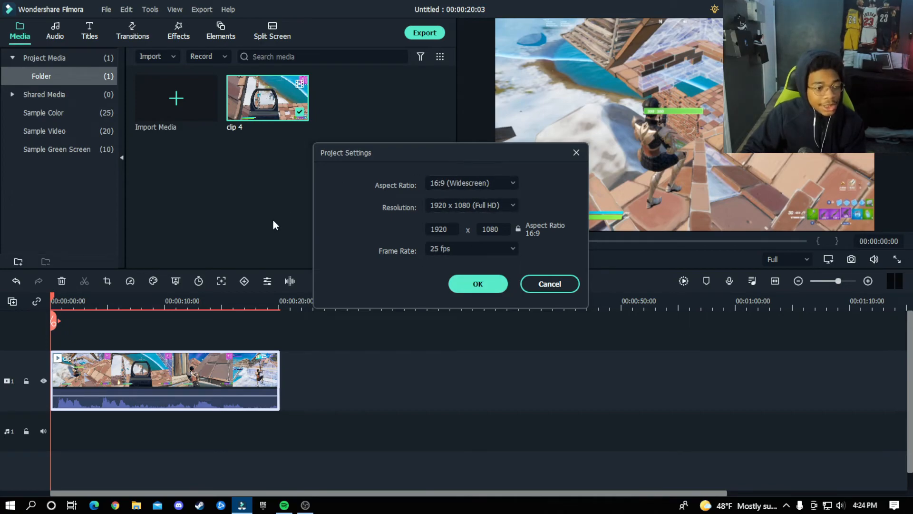
left_click(448, 184)
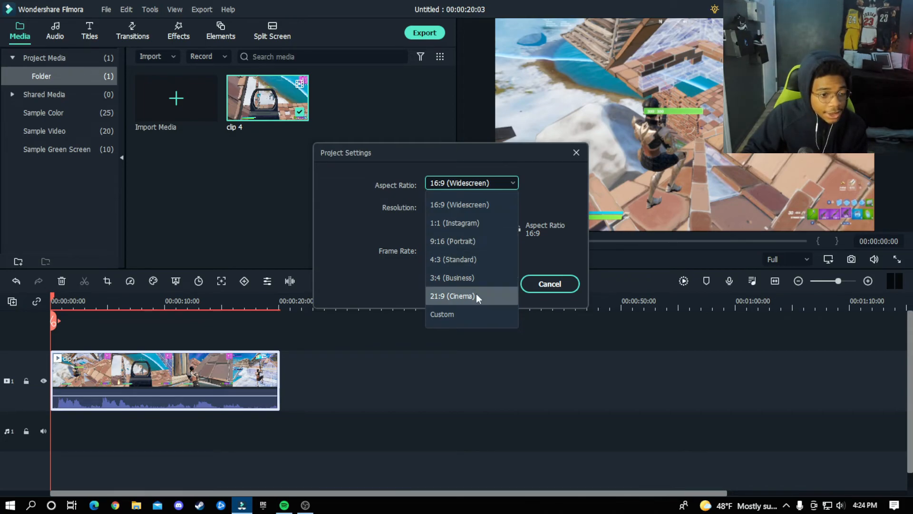
left_click(573, 240)
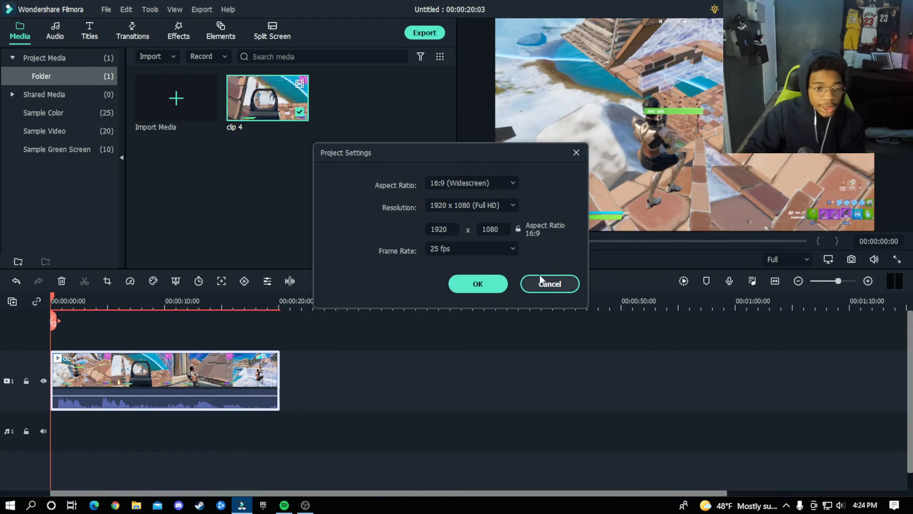
left_click(494, 205)
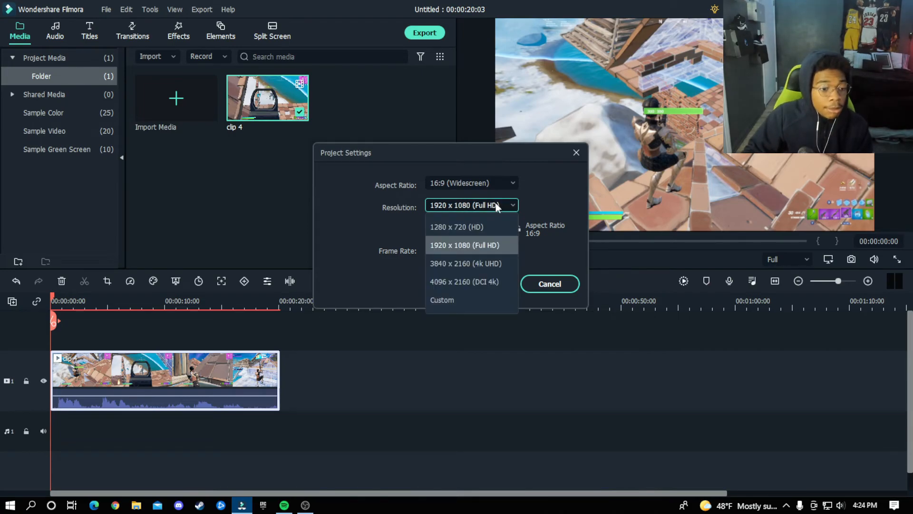
left_click(573, 202)
left_click(455, 249)
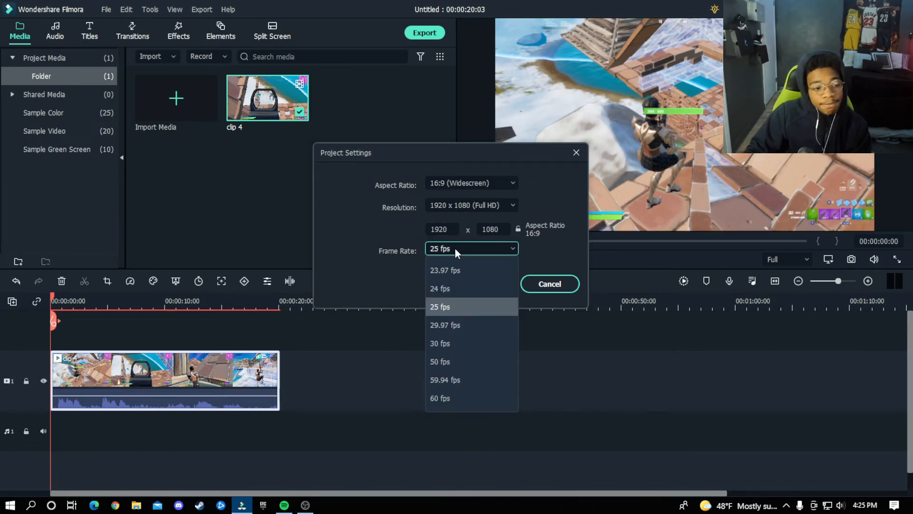
left_click(450, 397)
left_click(475, 283)
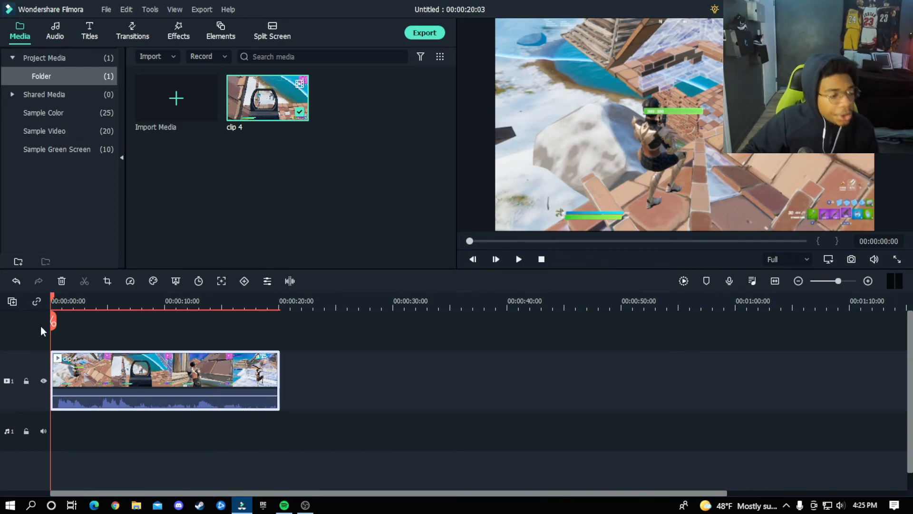
Lock video track 1 and play a short part of the clip in the preview
left_click(29, 380)
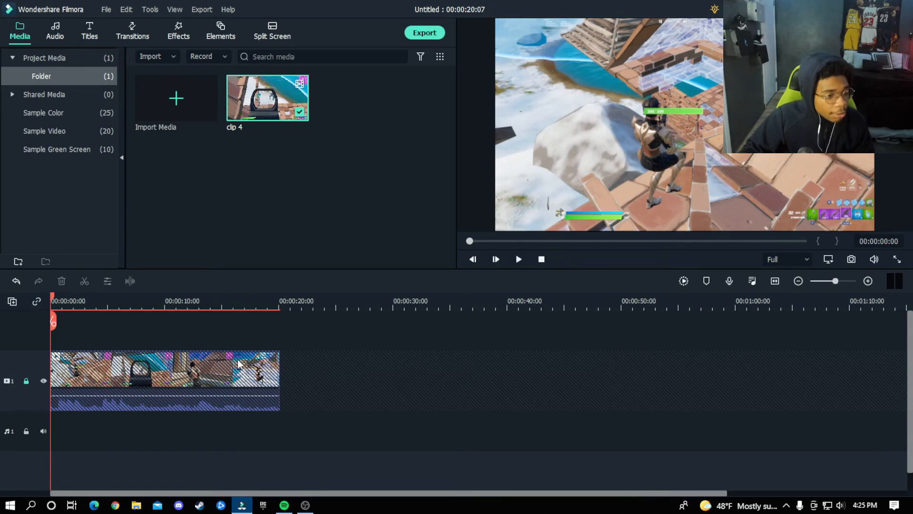
left_click(519, 259)
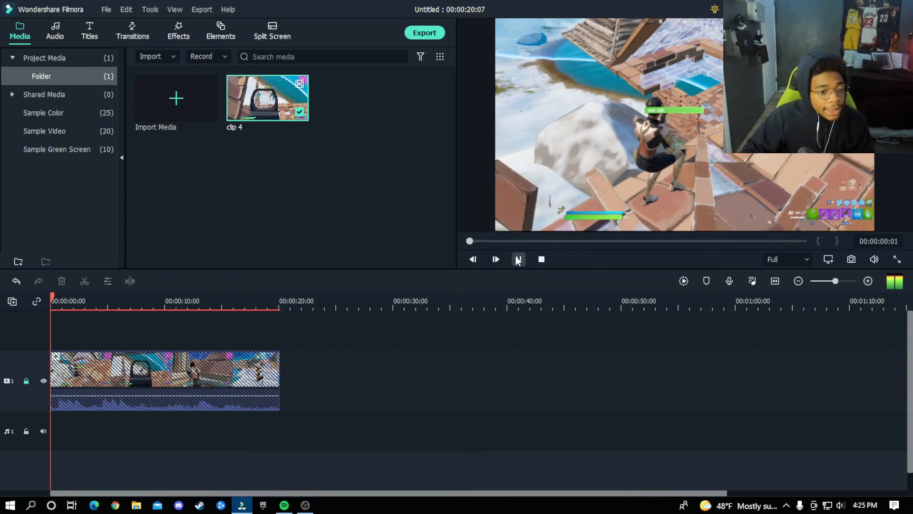
left_click(518, 260)
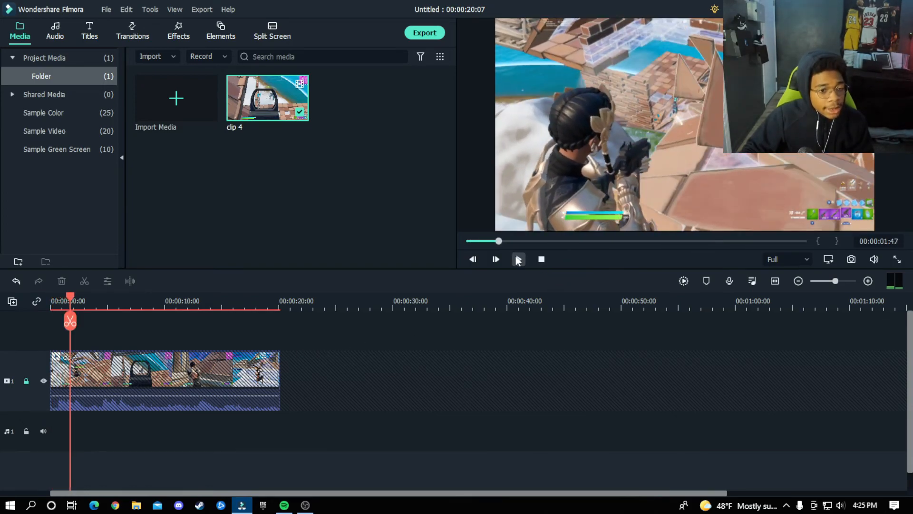
Hide video track 1 and show it again, and unlock the track
left_click(43, 381)
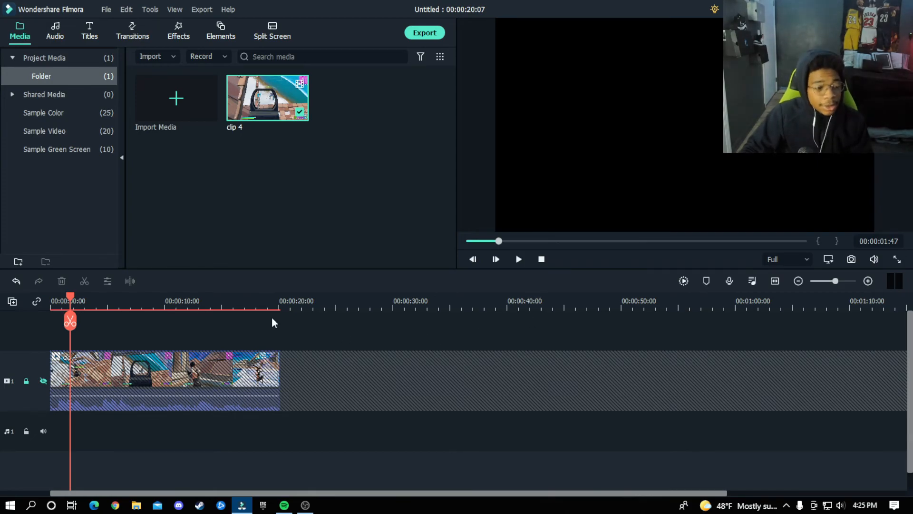
left_click(41, 381)
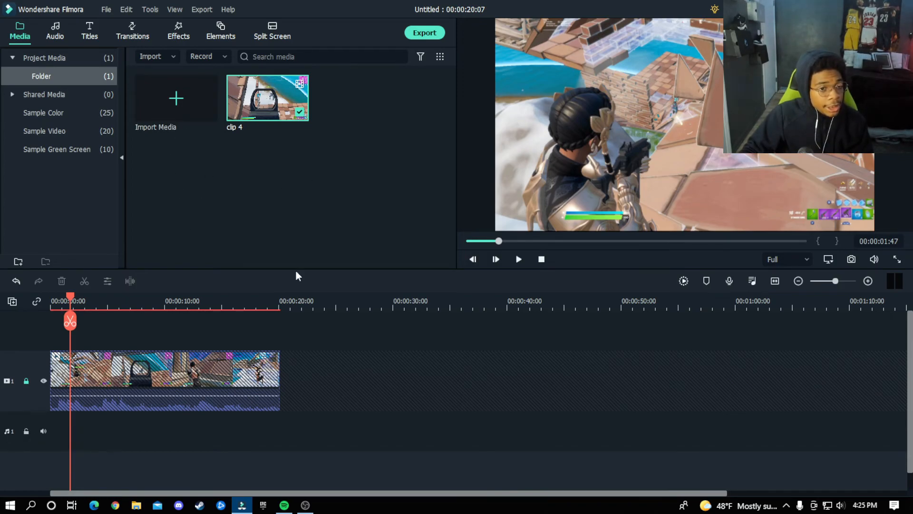
left_click(26, 381)
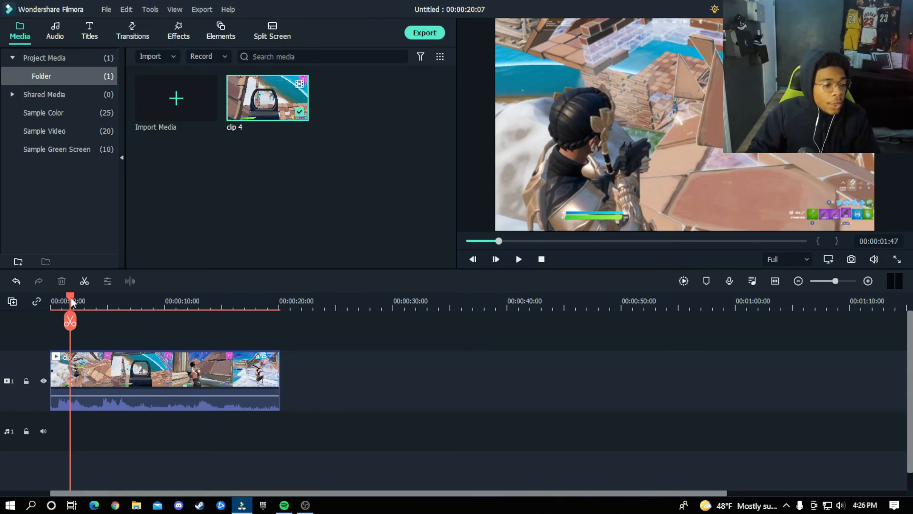
Open Crop and Zoom for the clip at the timeline start and frame a 960 x 540 crop area around the character
left_click_drag(72, 297, 56, 324)
right_click(104, 374)
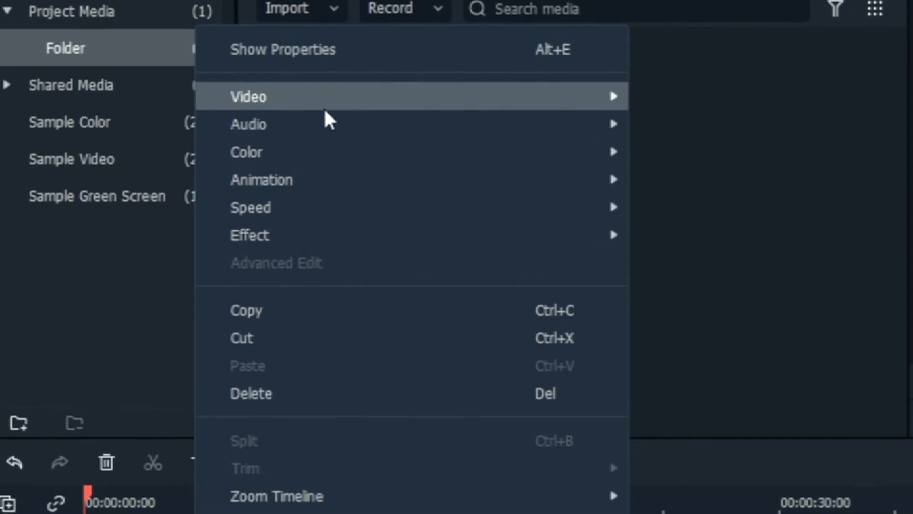
mouse_move(171, 104)
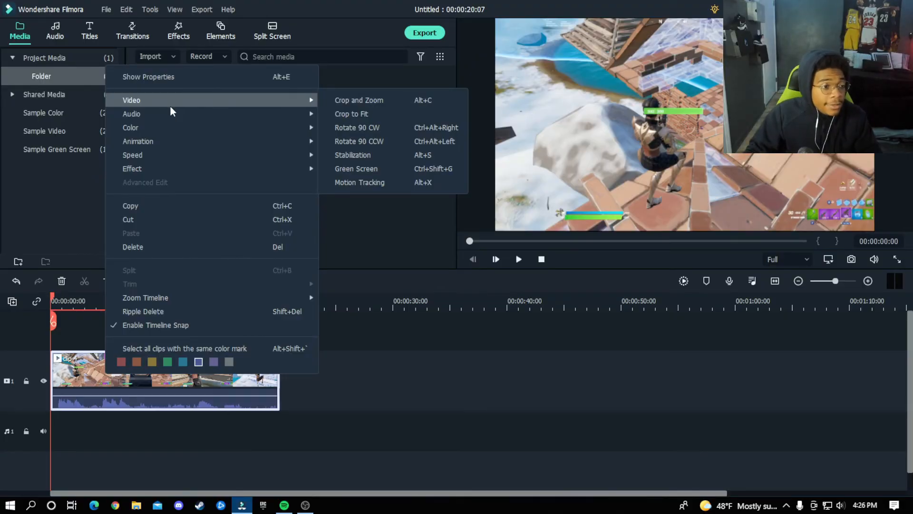
mouse_move(162, 127)
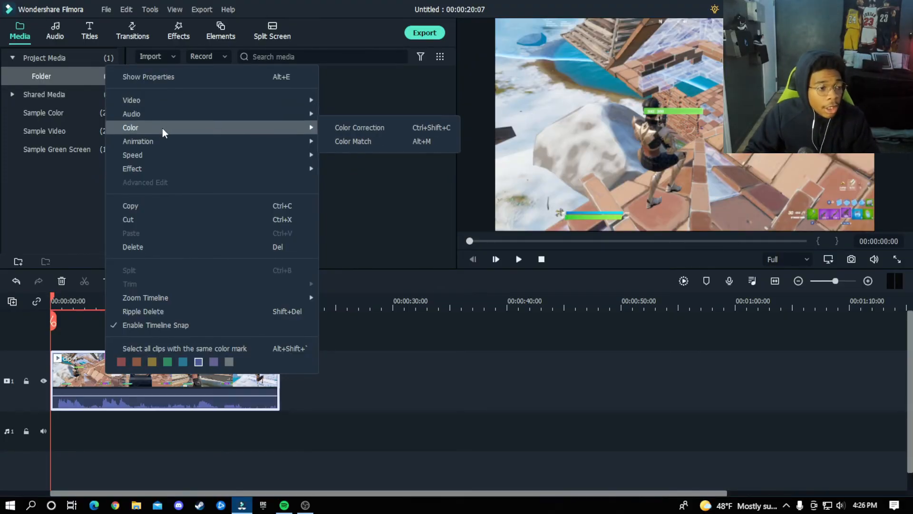
mouse_move(159, 167)
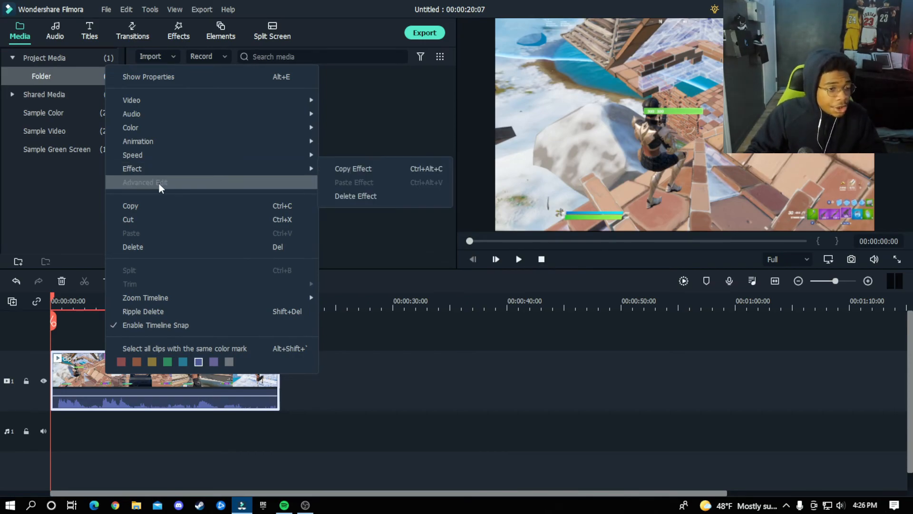
mouse_move(215, 154)
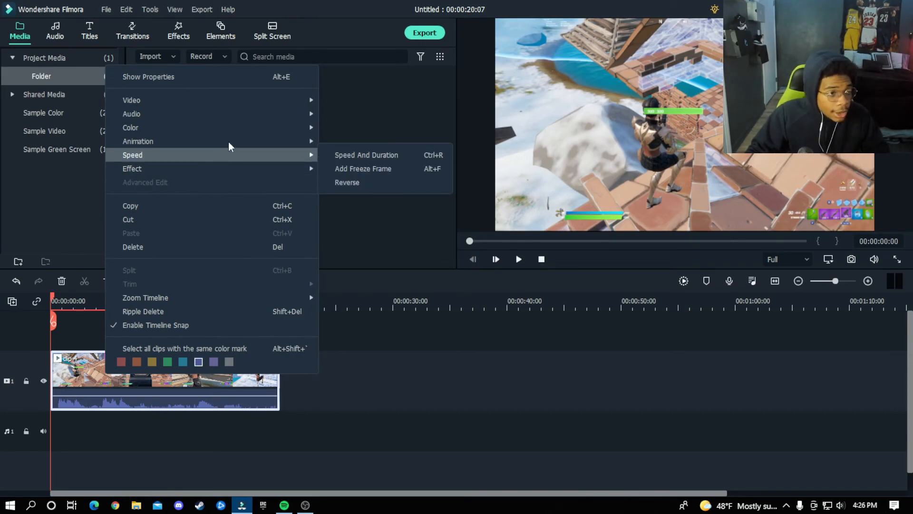
mouse_move(273, 107)
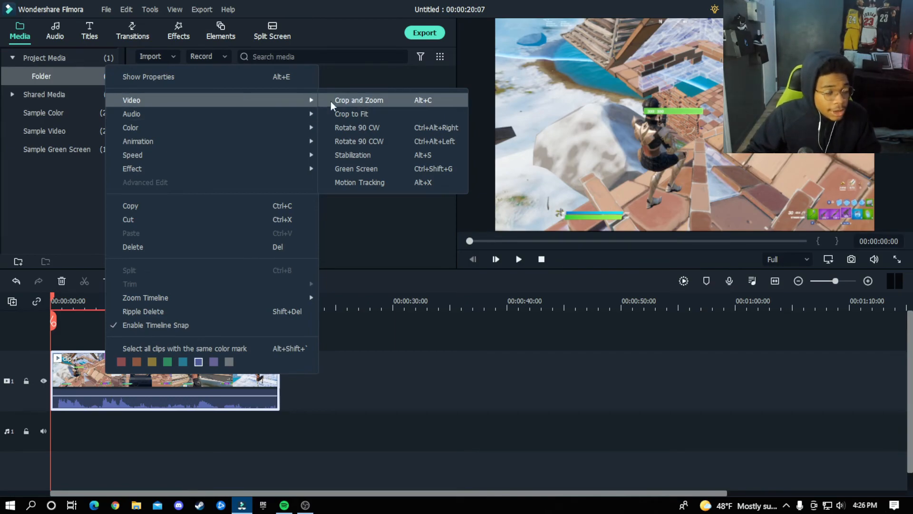
left_click(360, 101)
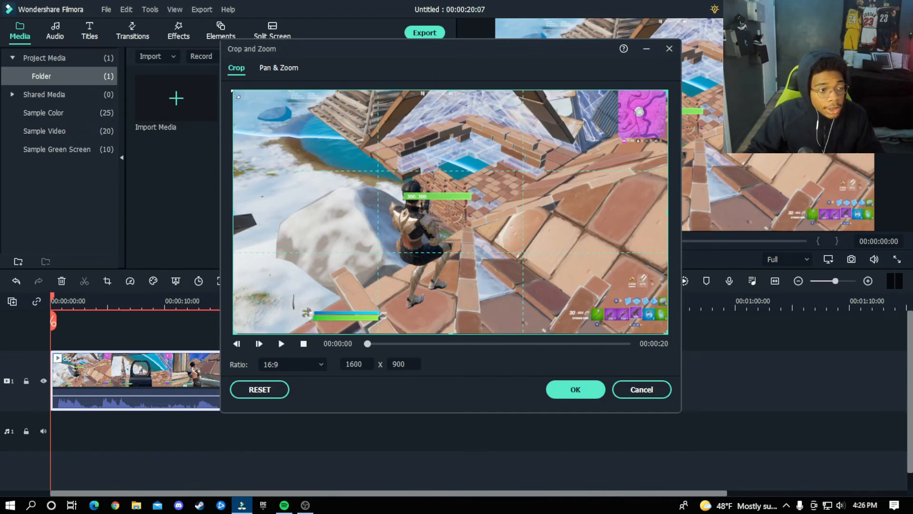
left_click_drag(236, 94, 406, 187)
left_click_drag(459, 242, 356, 193)
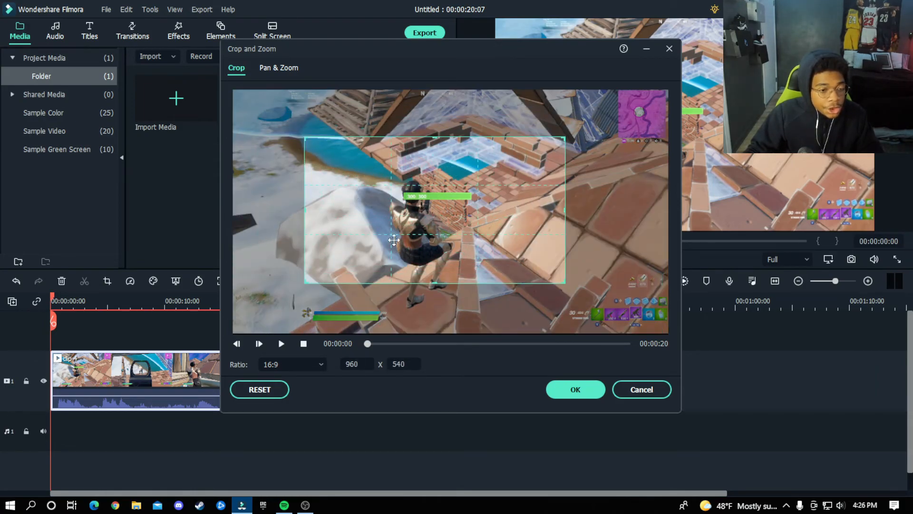
left_click_drag(396, 245, 391, 254)
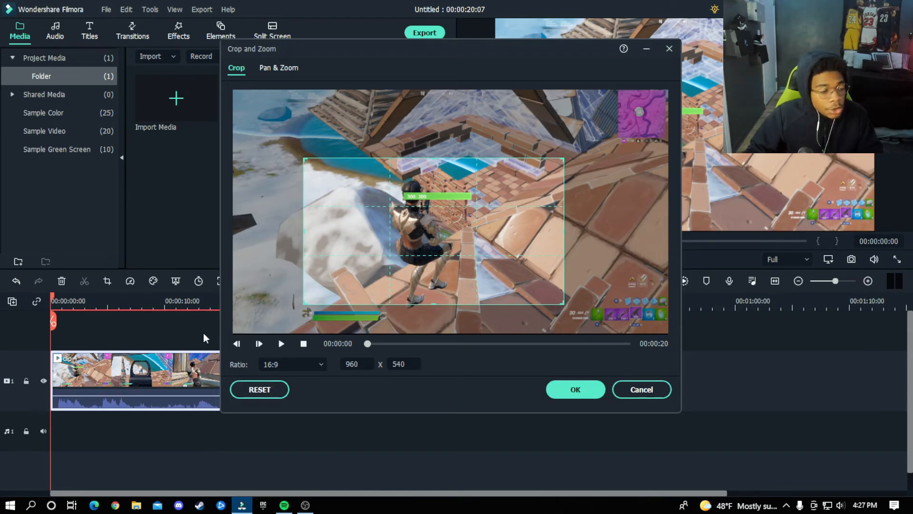
Keep the crop ratio at 16:9 and apply the crop to the clip
left_click(295, 366)
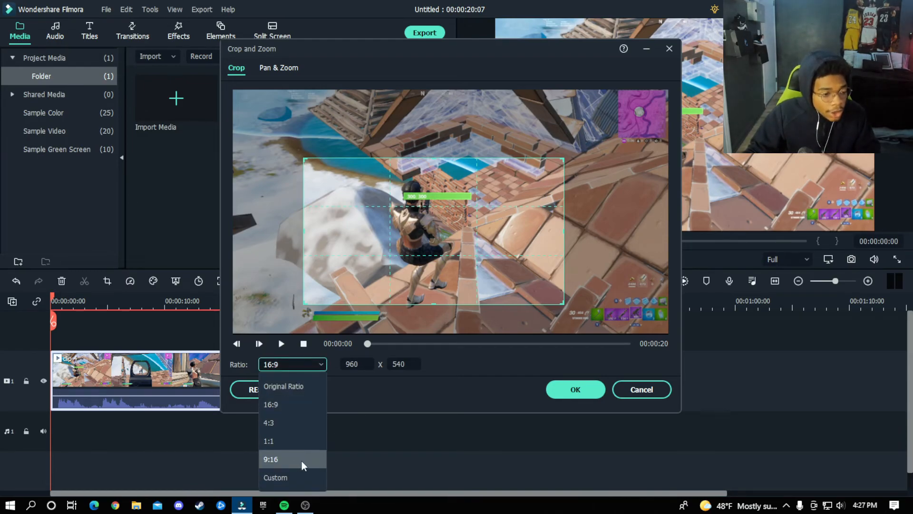
left_click(364, 364)
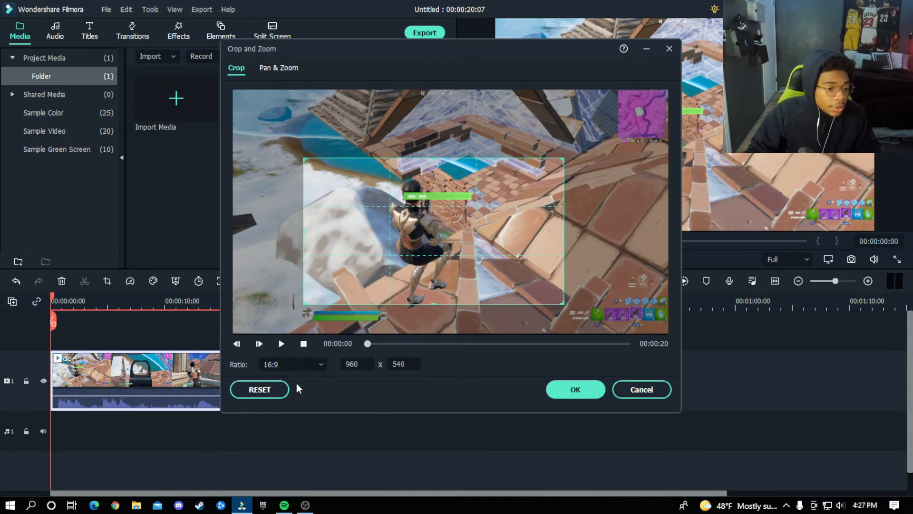
left_click(286, 365)
left_click(313, 403)
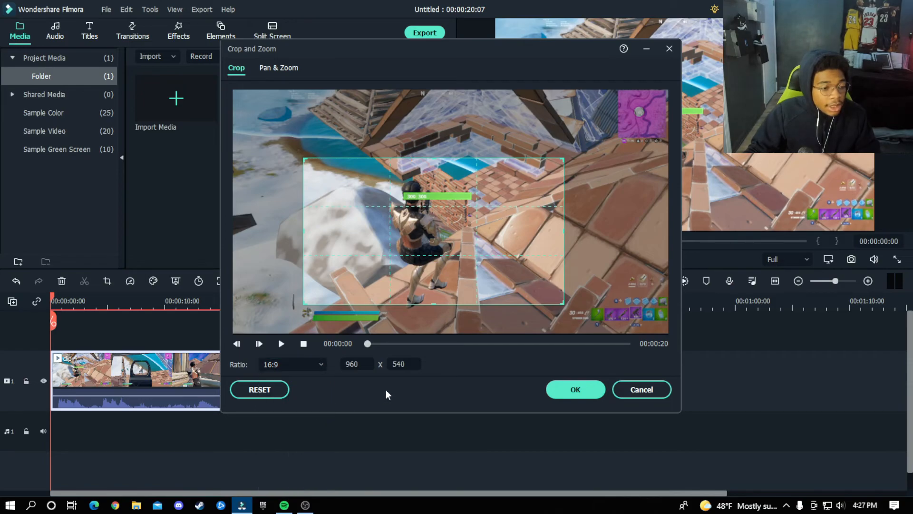
left_click(584, 393)
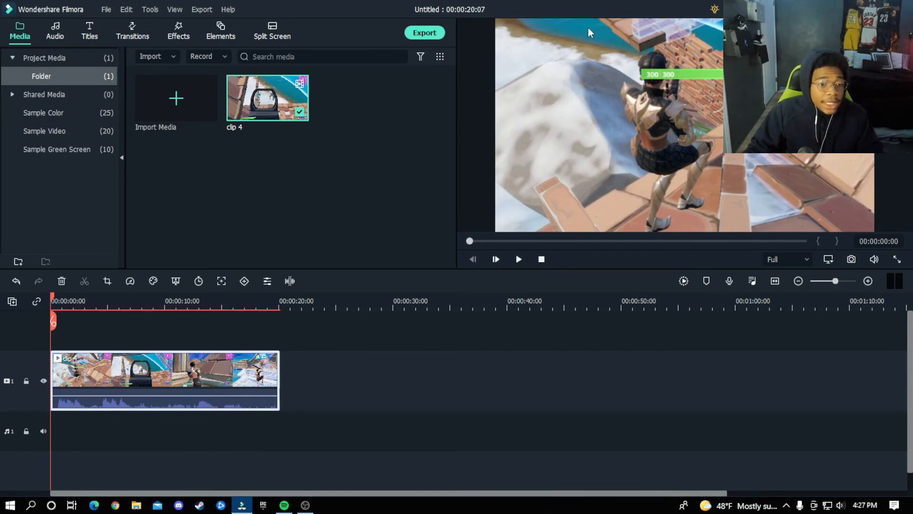
Reopen Crop and Zoom for the clip, change the crop ratio to 4:3 and apply it
right_click(153, 379)
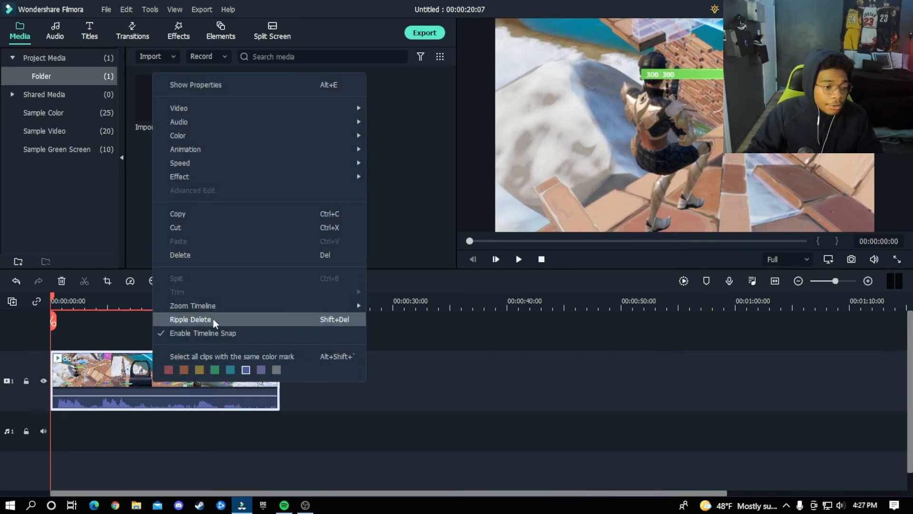
mouse_move(195, 108)
left_click(402, 108)
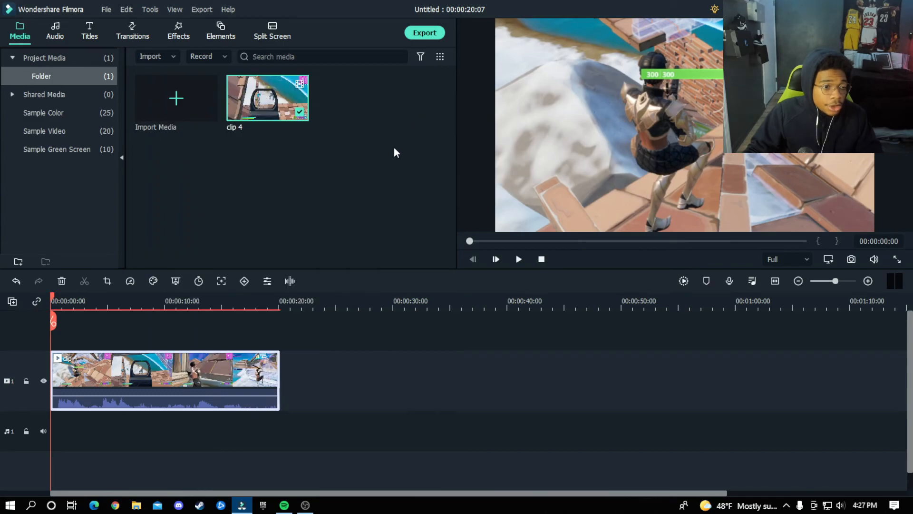
left_click(288, 362)
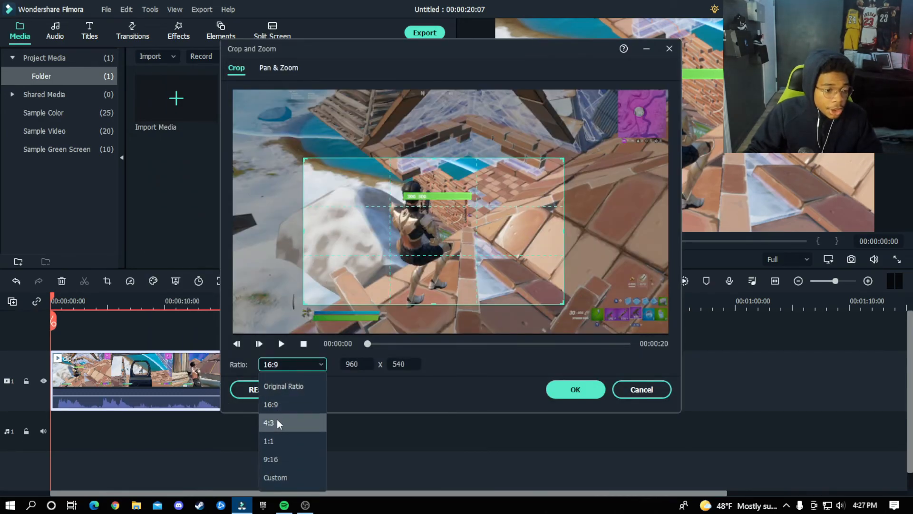
left_click(277, 419)
left_click(573, 390)
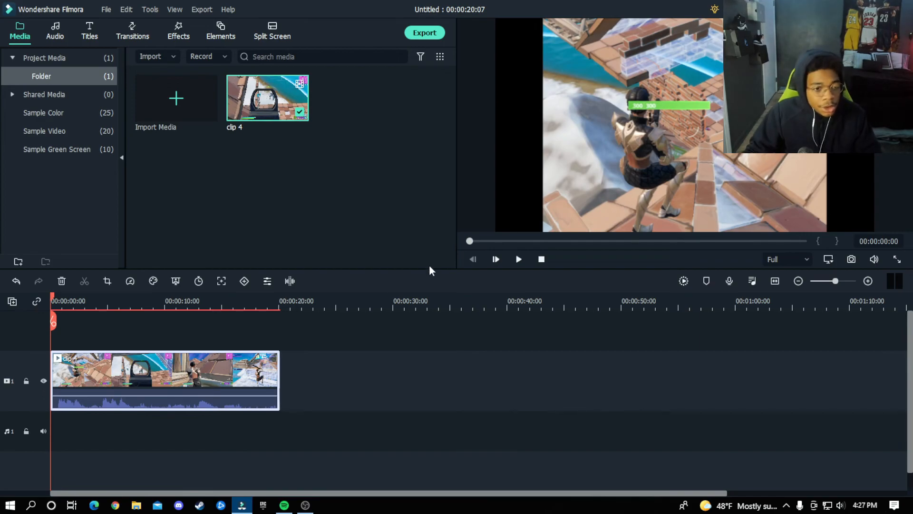
Delete the effects applied to the clip on video track 1 to remove its crop
right_click(106, 377)
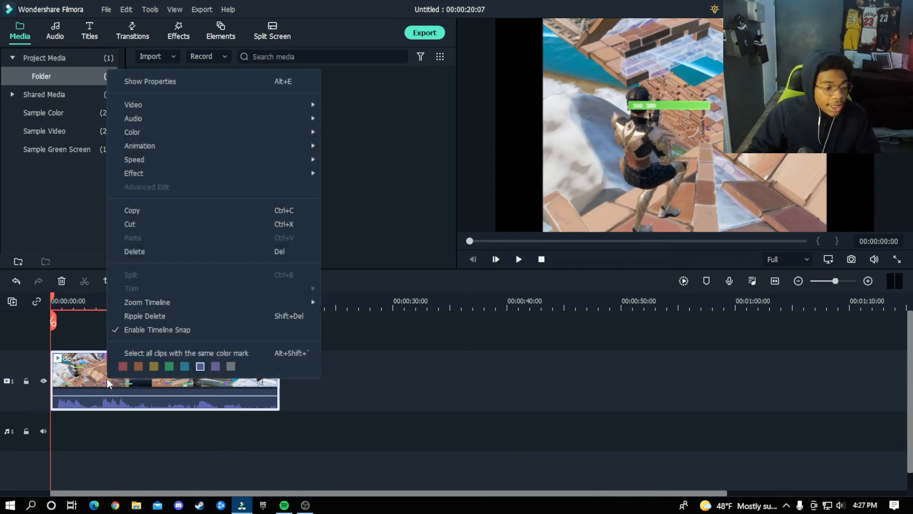
left_click(410, 360)
left_click(221, 363)
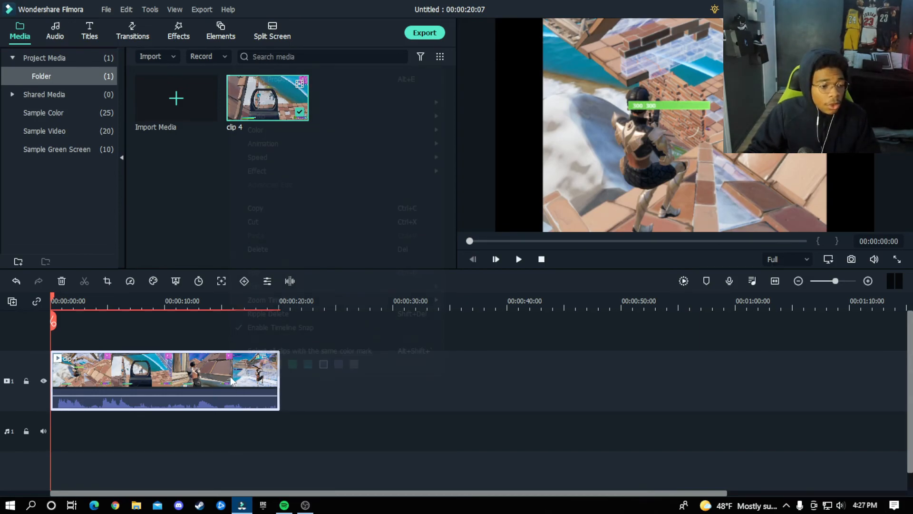
right_click(231, 377)
mouse_move(271, 176)
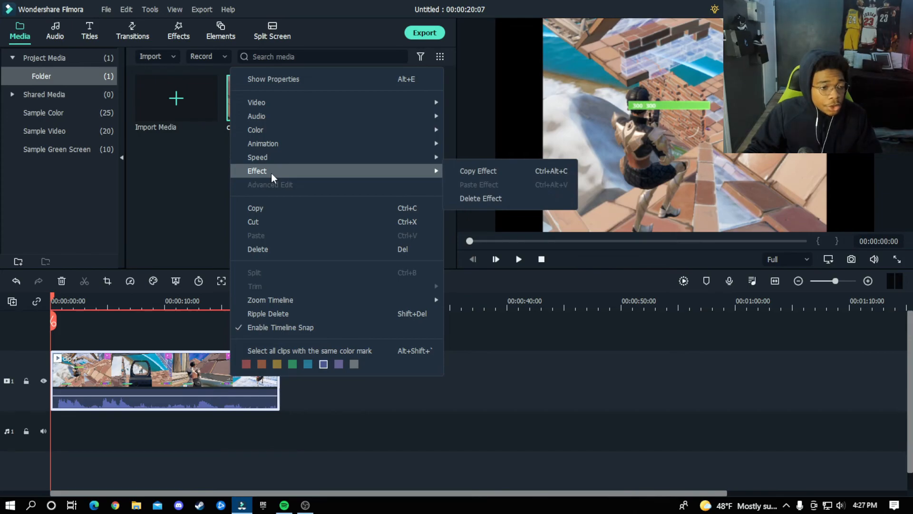
left_click(475, 200)
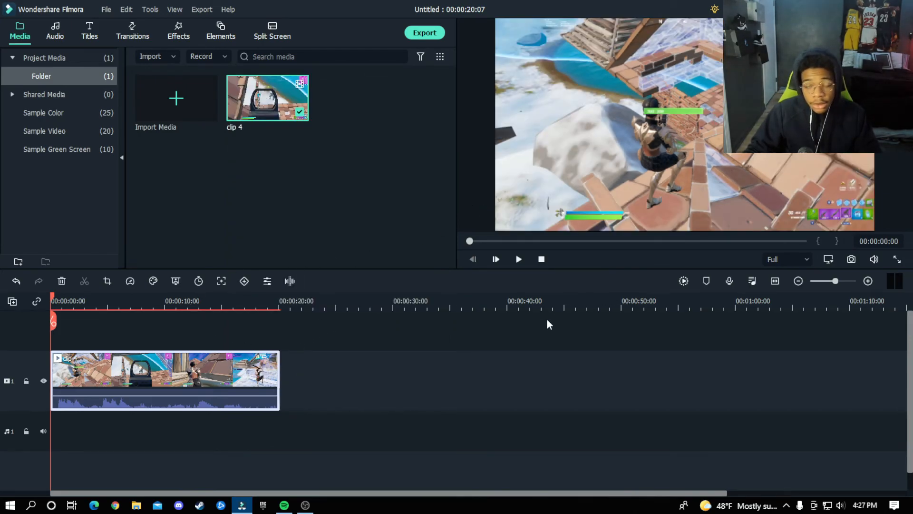
right_click(208, 382)
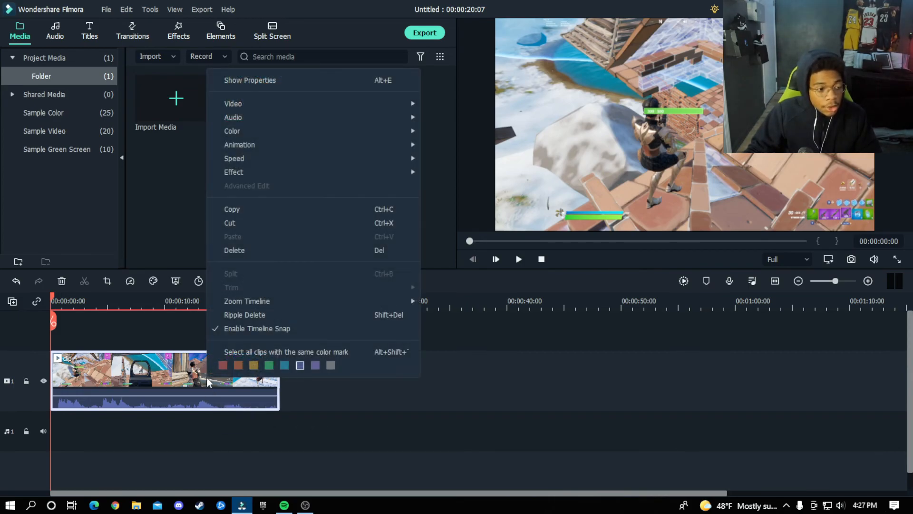
mouse_move(237, 181)
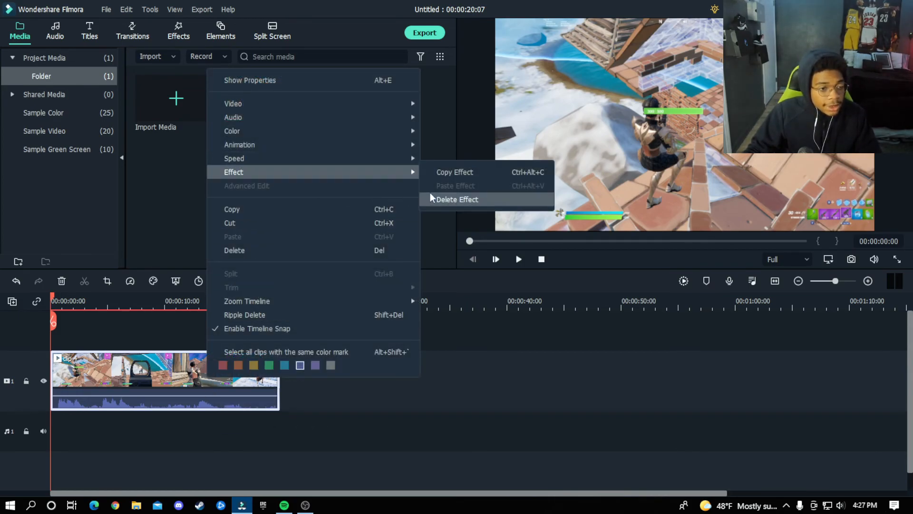
left_click(469, 201)
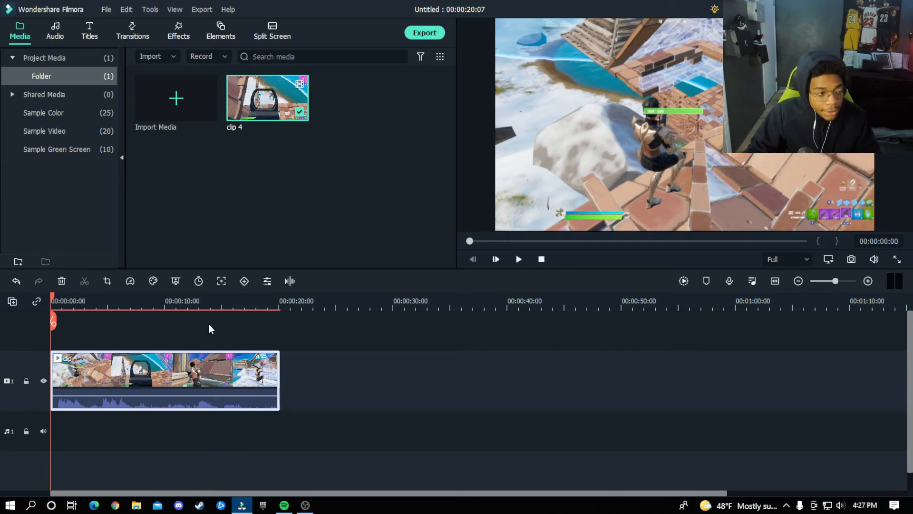
Crop the clip to a 4:3 area of about 1017 x 763 around the character, and undo the crop
right_click(83, 373)
mouse_move(212, 98)
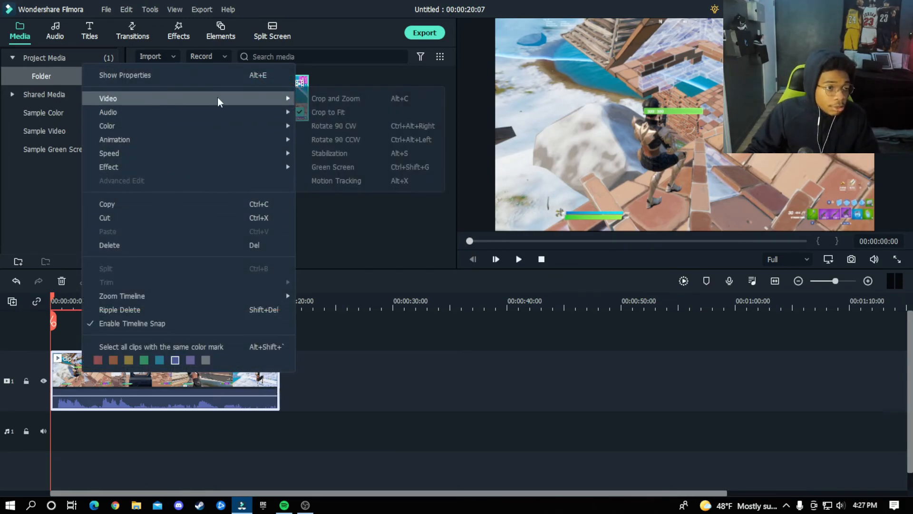
left_click(325, 97)
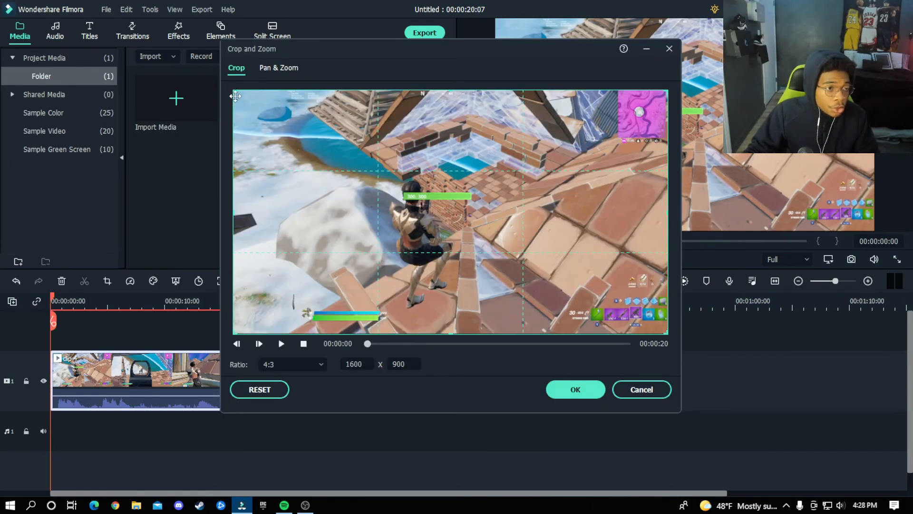
left_click_drag(234, 91, 392, 126)
left_click_drag(433, 257, 363, 241)
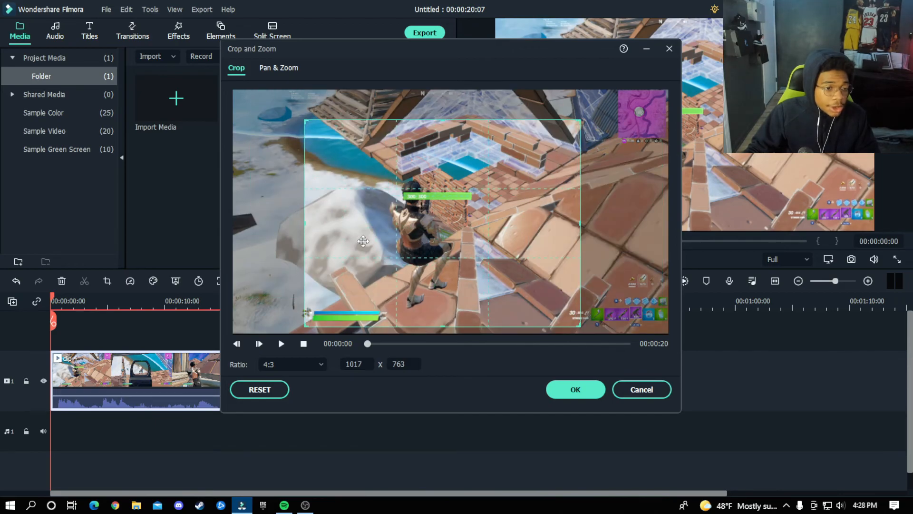
left_click(575, 389)
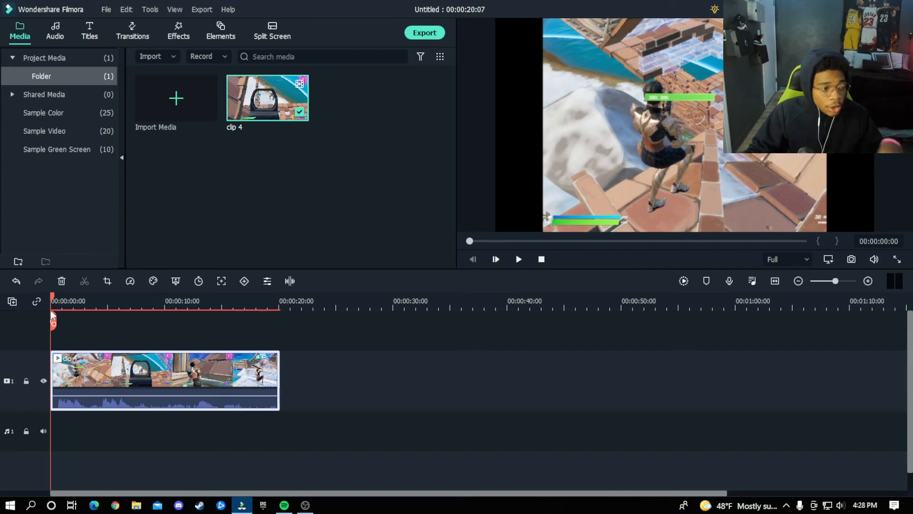
left_click(17, 282)
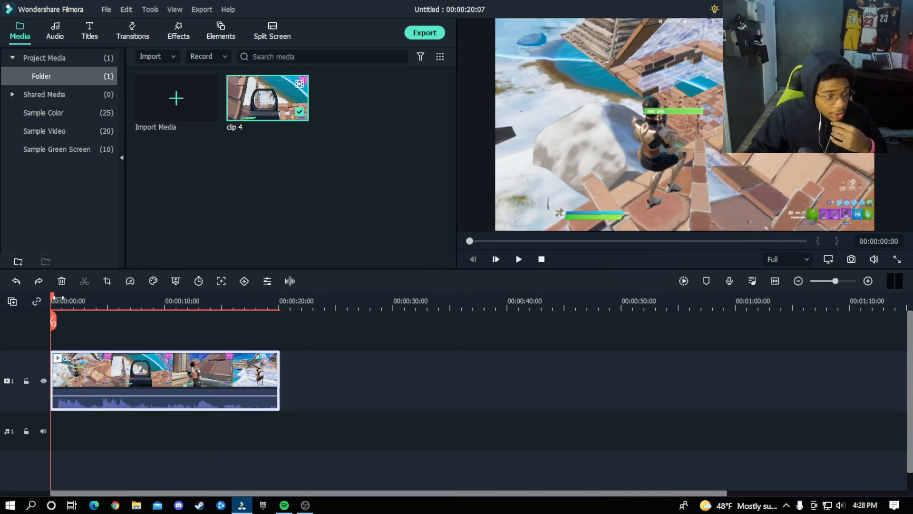
Mute the audio of the clip on video track 1, and delete the clip's effects
right_click(101, 383)
mouse_move(202, 124)
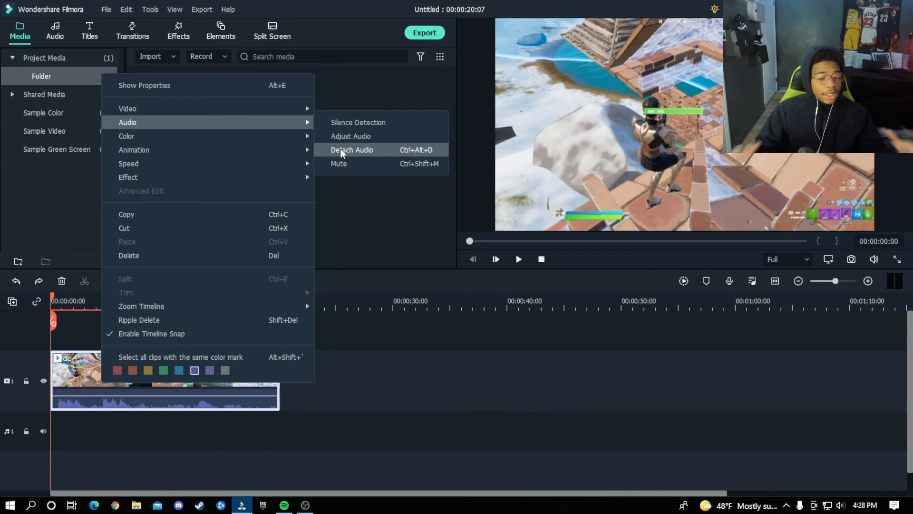
left_click(385, 164)
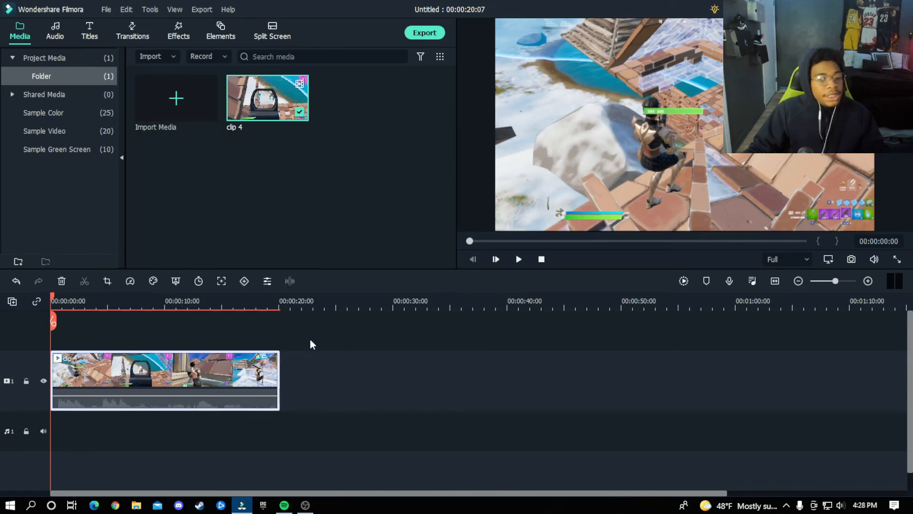
right_click(257, 353)
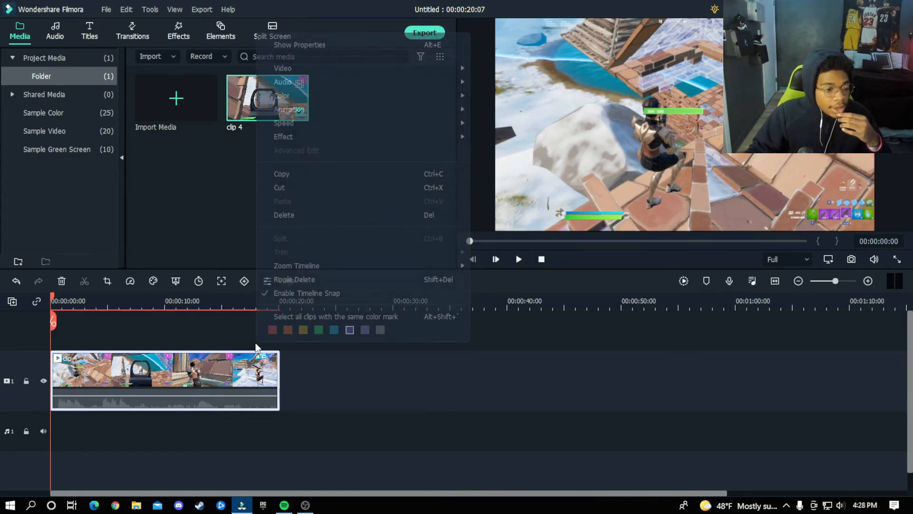
mouse_move(286, 135)
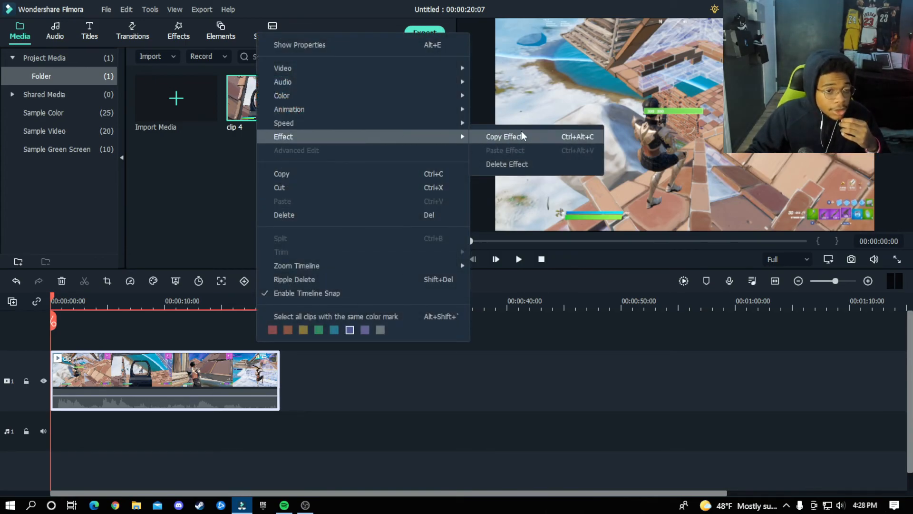
left_click(513, 165)
Review the clip's video and color options, and view the Color Correction presets without applying any
right_click(215, 374)
mouse_move(300, 98)
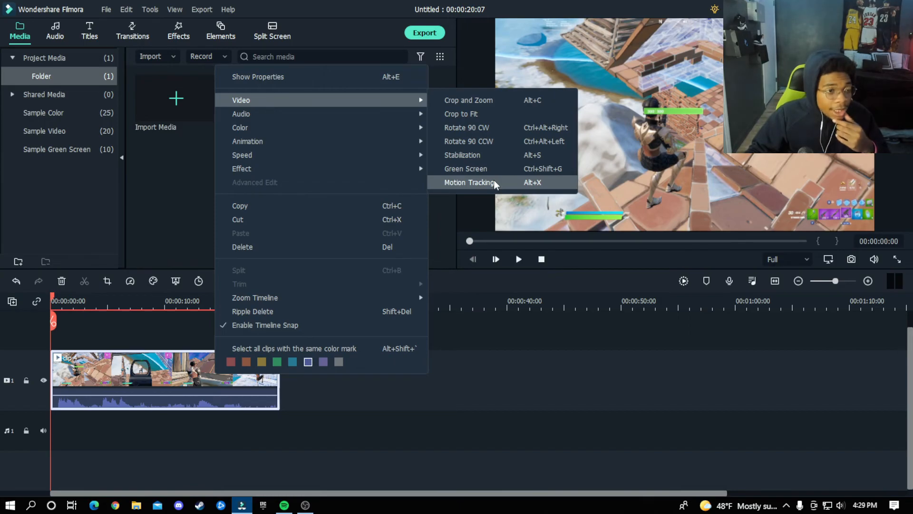
mouse_move(398, 119)
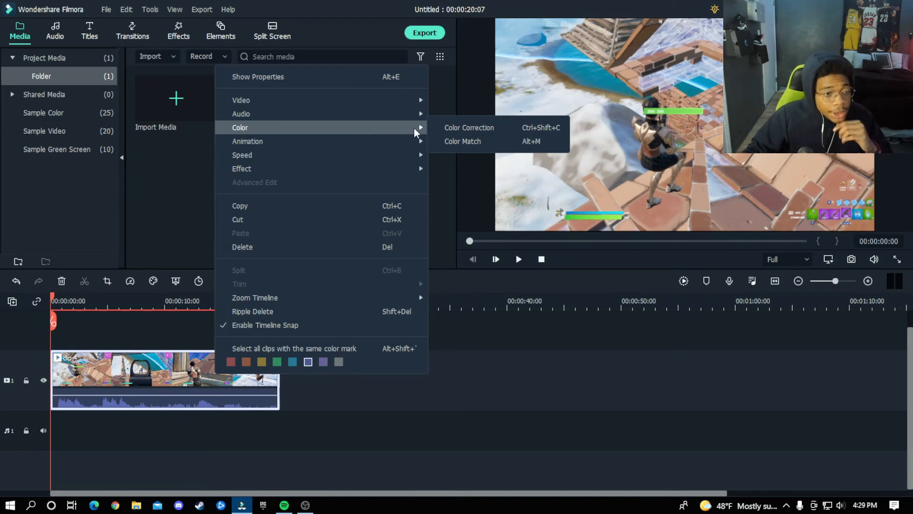
left_click(457, 127)
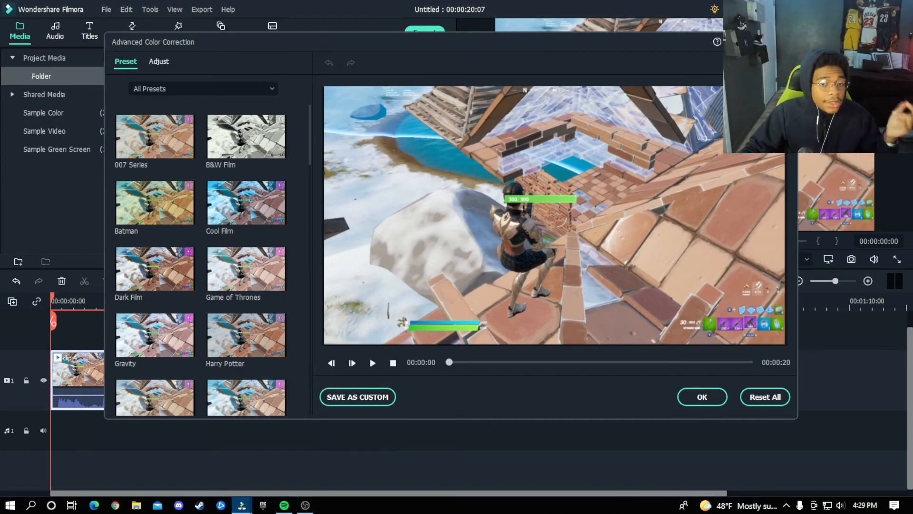
left_click(785, 42)
Reopen Color Correction for the clip and preview the 007 Series, B&W Film and Batman presets
right_click(180, 368)
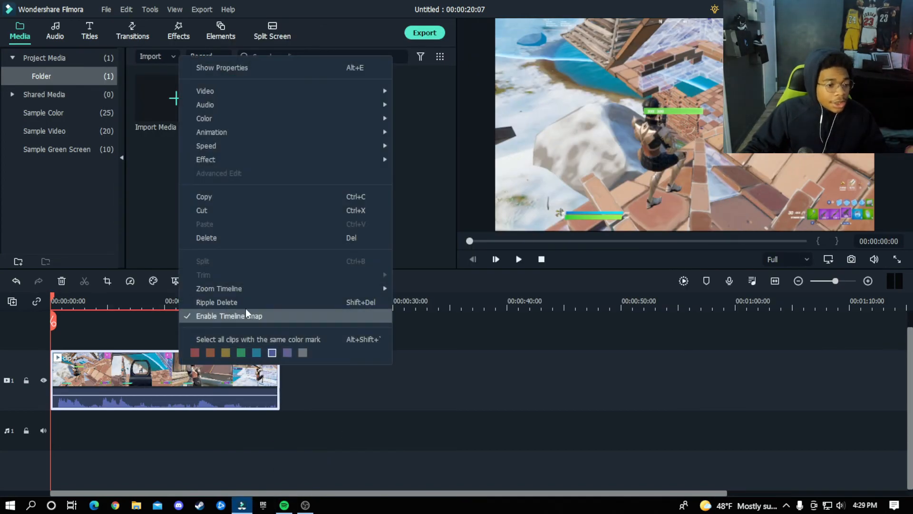
mouse_move(264, 119)
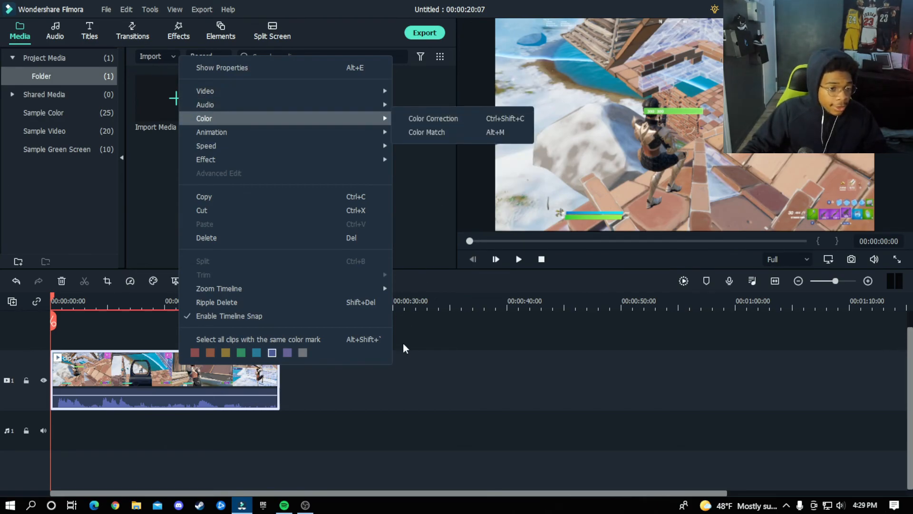
left_click(409, 366)
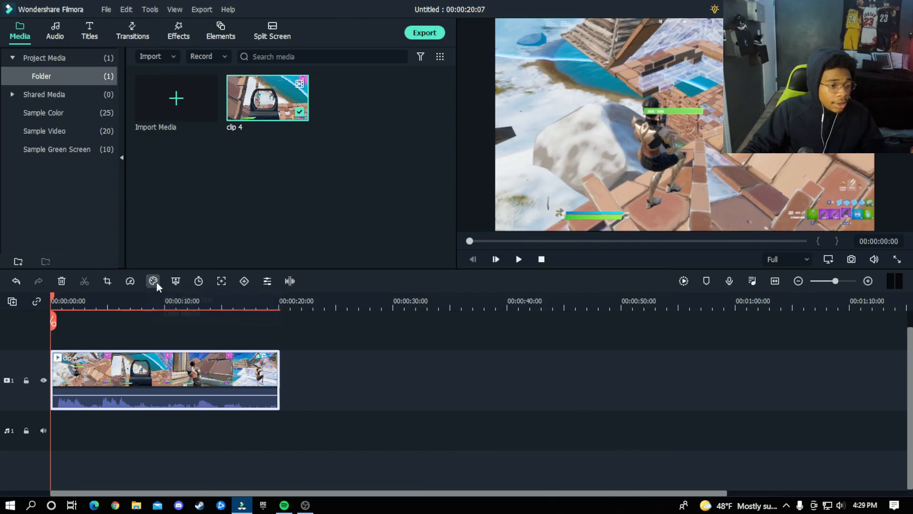
left_click(248, 226)
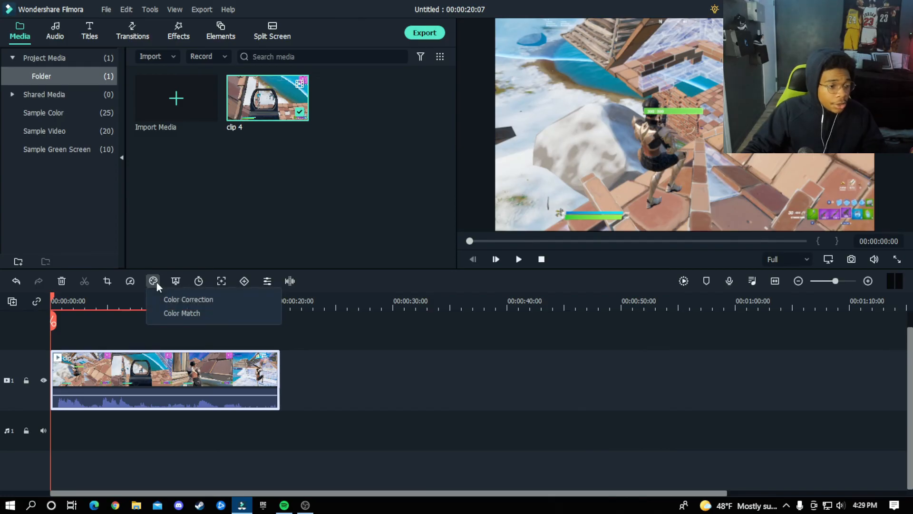
left_click(172, 301)
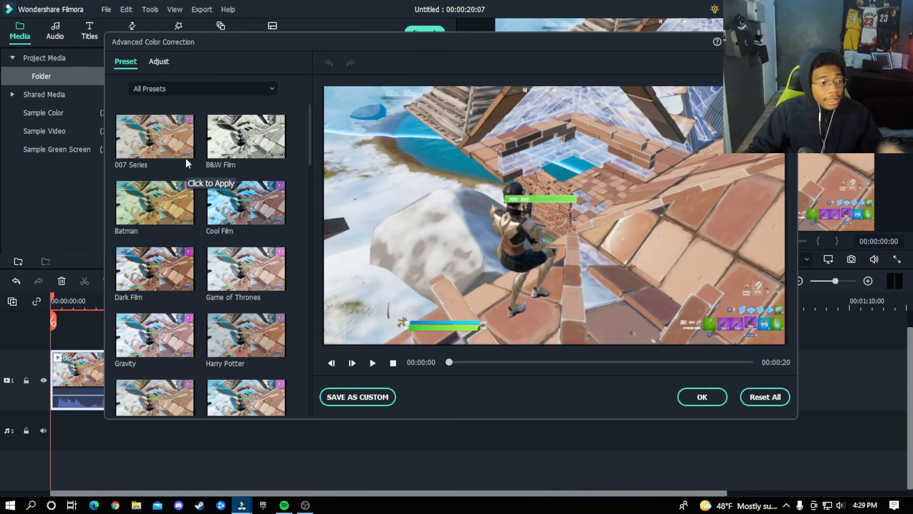
left_click(158, 141)
left_click(283, 139)
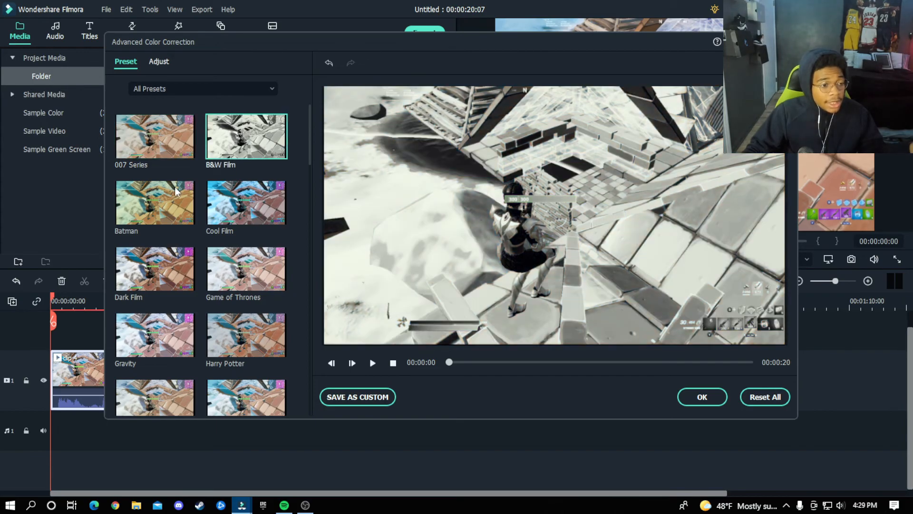
left_click(170, 190)
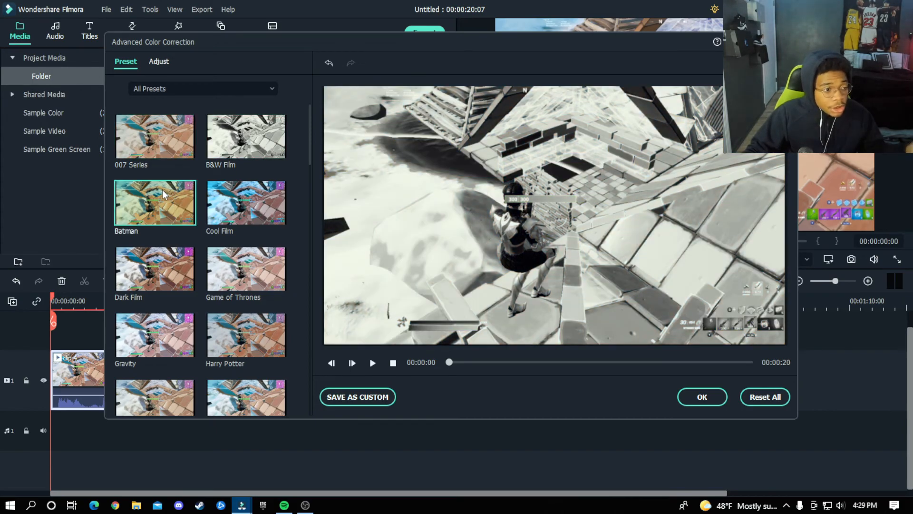
Preview the Boost Color, Elegant, Warm Max, Shadow Details and Brighten color presets on the clip
scroll(250, 256, "down", 5)
scroll(247, 252, "down", 3)
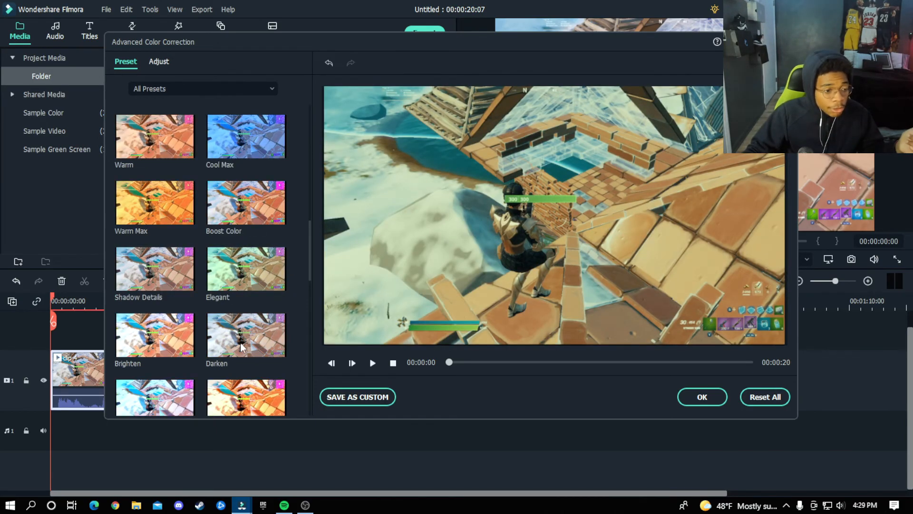
left_click(229, 215)
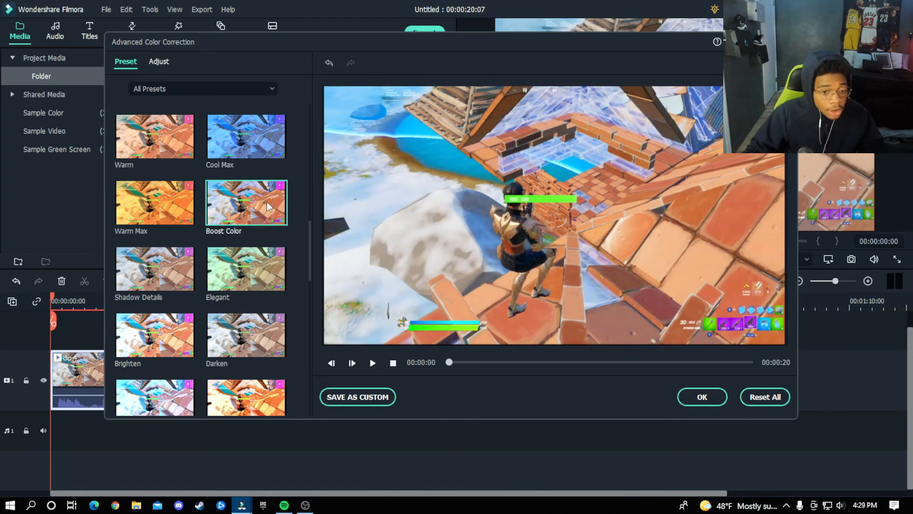
left_click(233, 261)
left_click(167, 200)
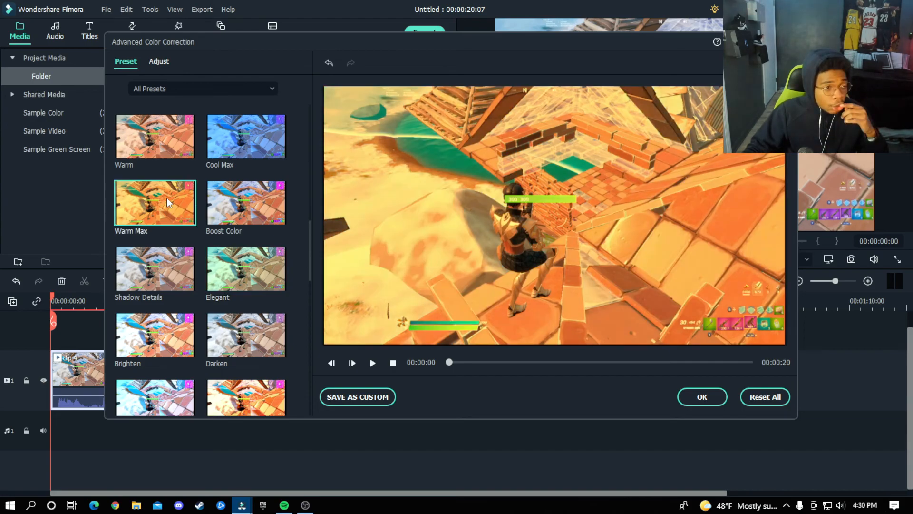
left_click(154, 276)
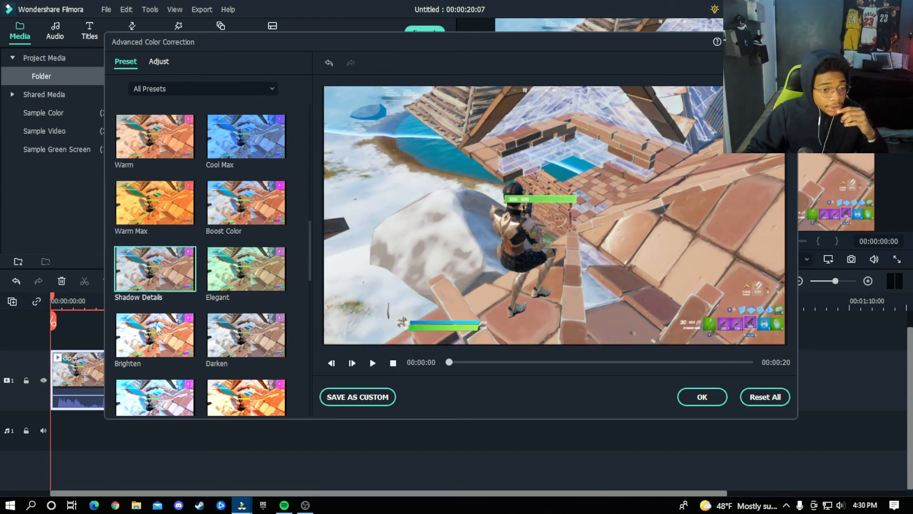
left_click(157, 347)
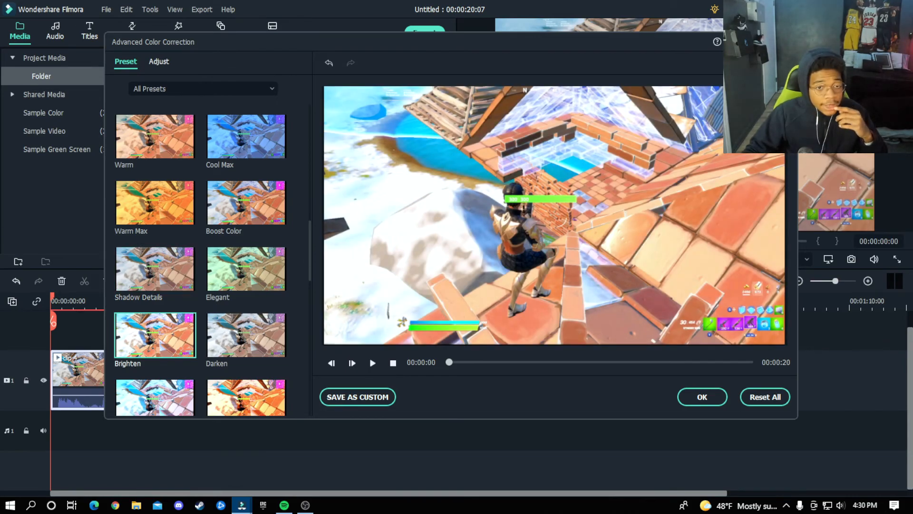
Examine the manual color adjustment settings and close Color Correction without applying changes
left_click(159, 63)
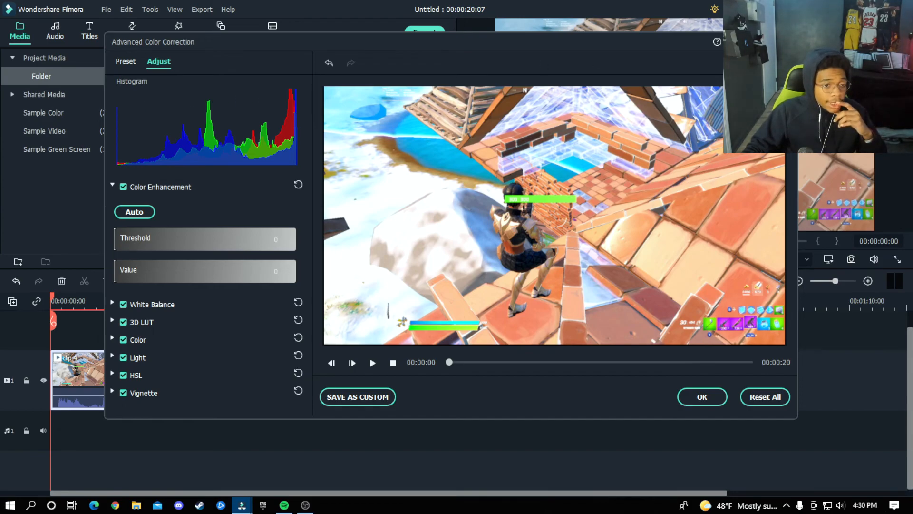
left_click(784, 41)
Try a custom animation on the clip by adding a keyframe at its start with the scale at about 103.18%
right_click(125, 374)
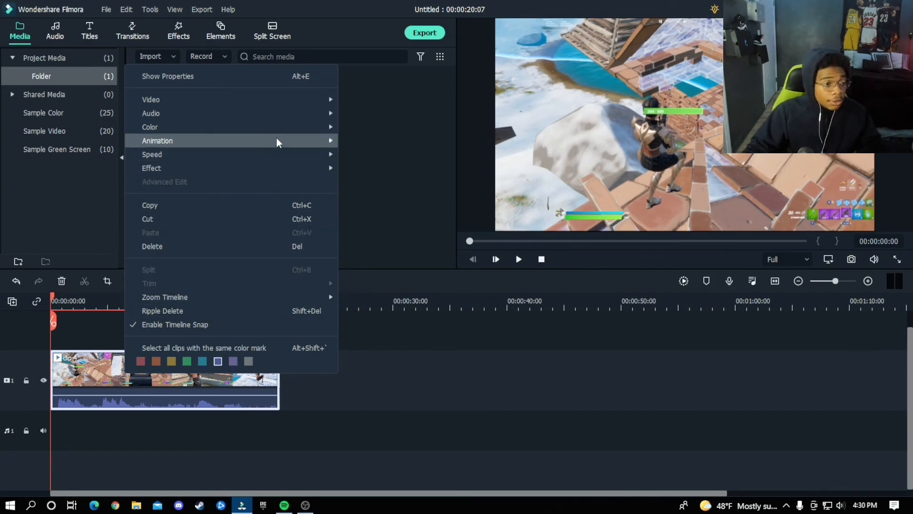
mouse_move(301, 137)
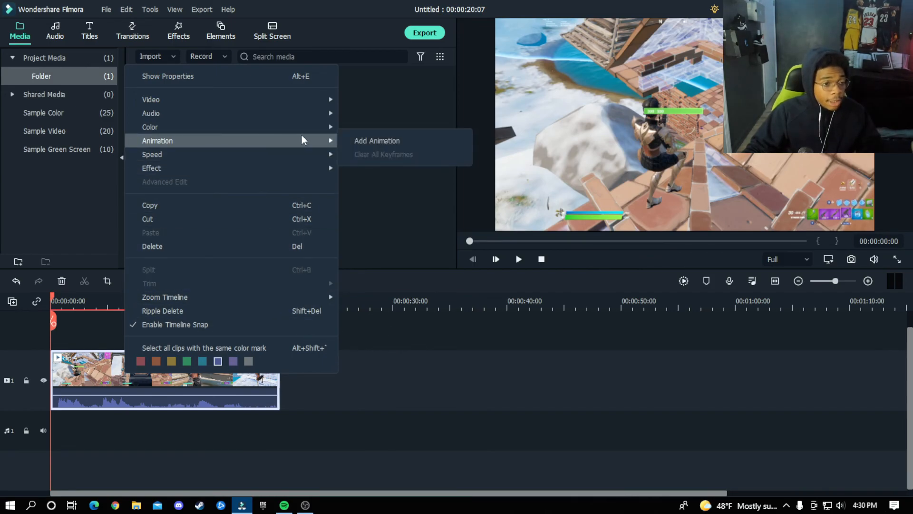
left_click(438, 140)
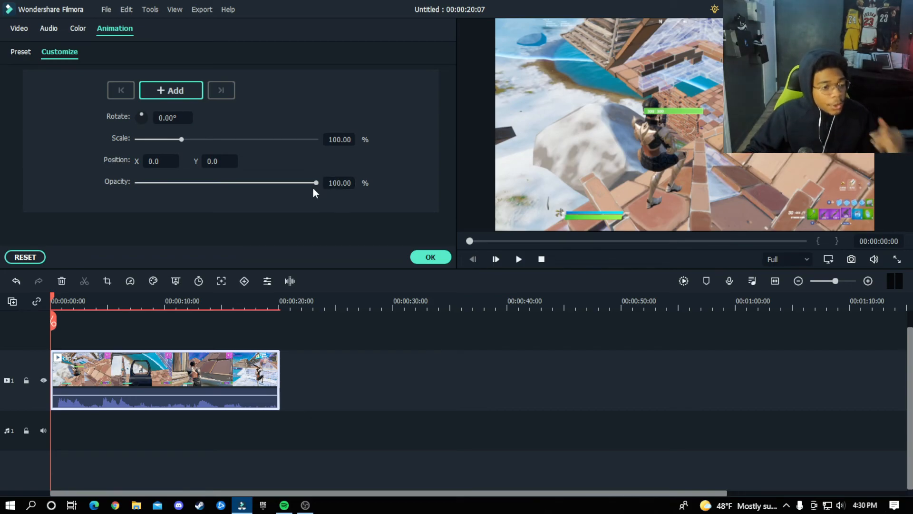
left_click_drag(317, 185, 382, 162)
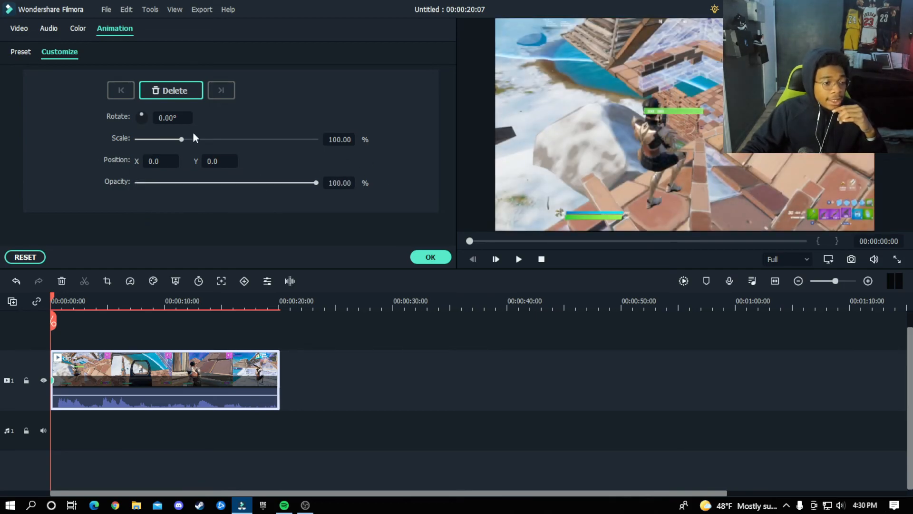
left_click_drag(179, 138, 182, 162)
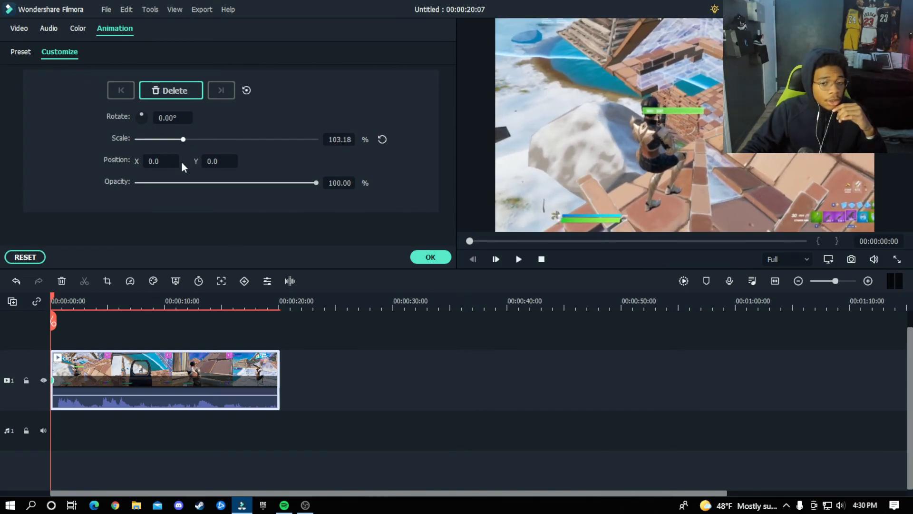
left_click(420, 257)
Slow the clip to a custom speed of 0.010 with Ripple Edit on and play it back
right_click(175, 395)
mouse_move(216, 161)
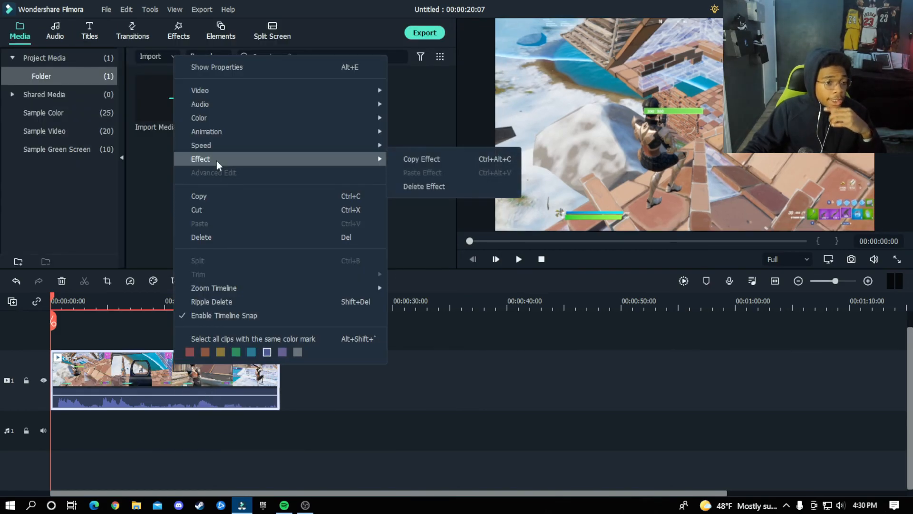
mouse_move(223, 146)
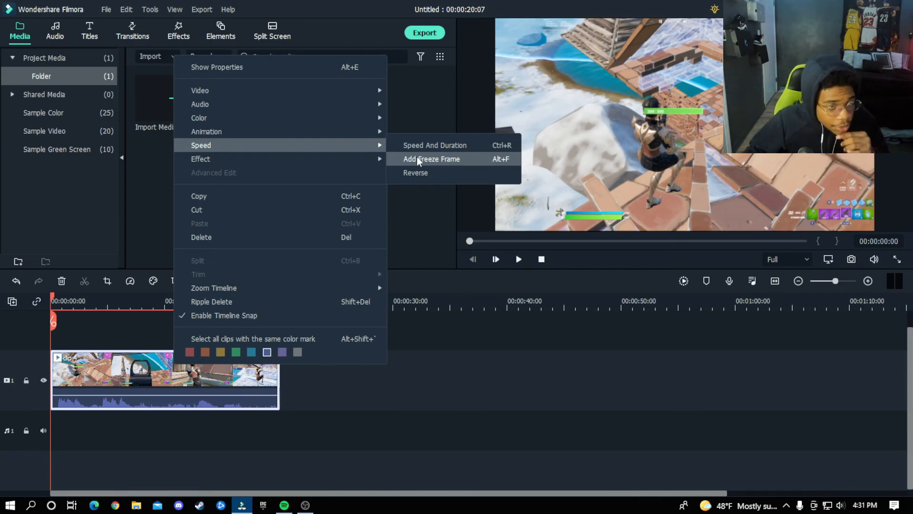
left_click(415, 140)
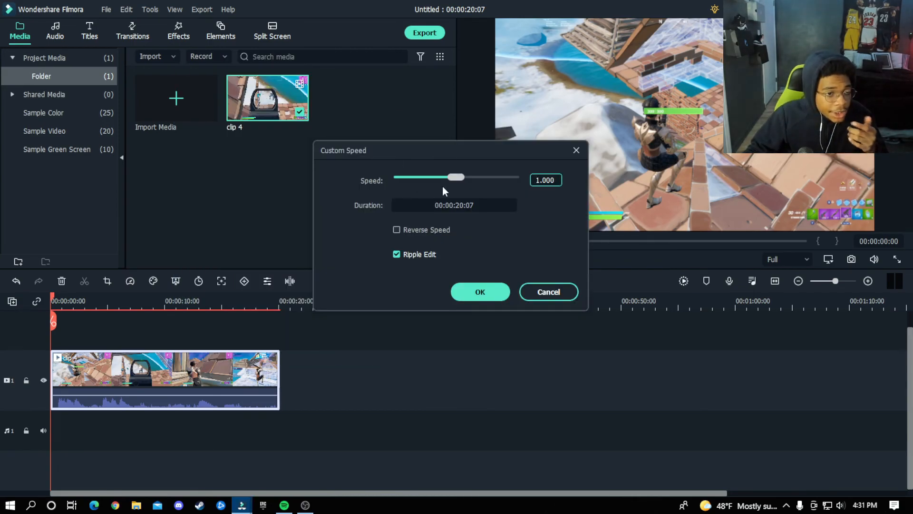
left_click_drag(465, 178, 391, 191)
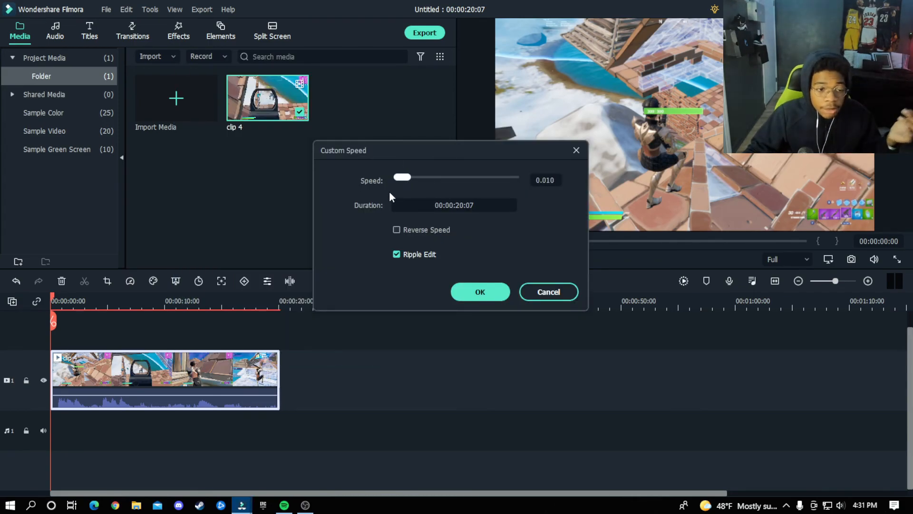
left_click(469, 296)
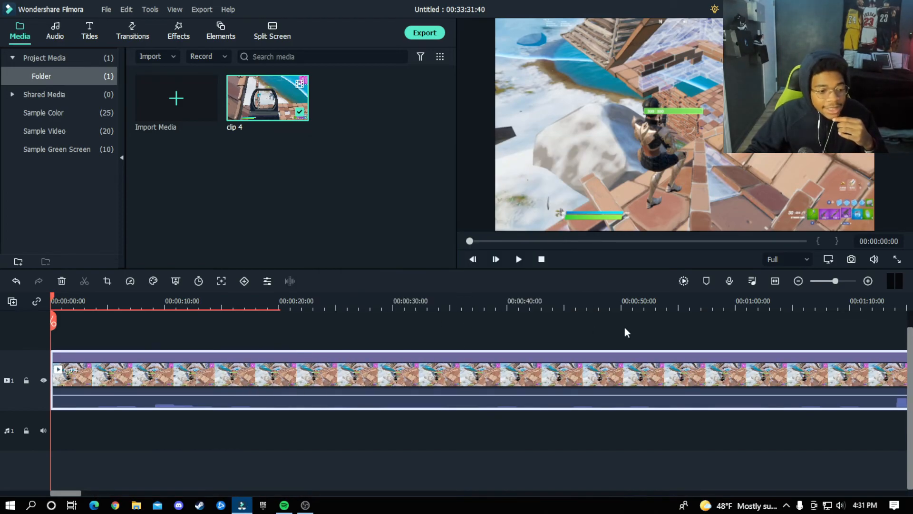
left_click(517, 263)
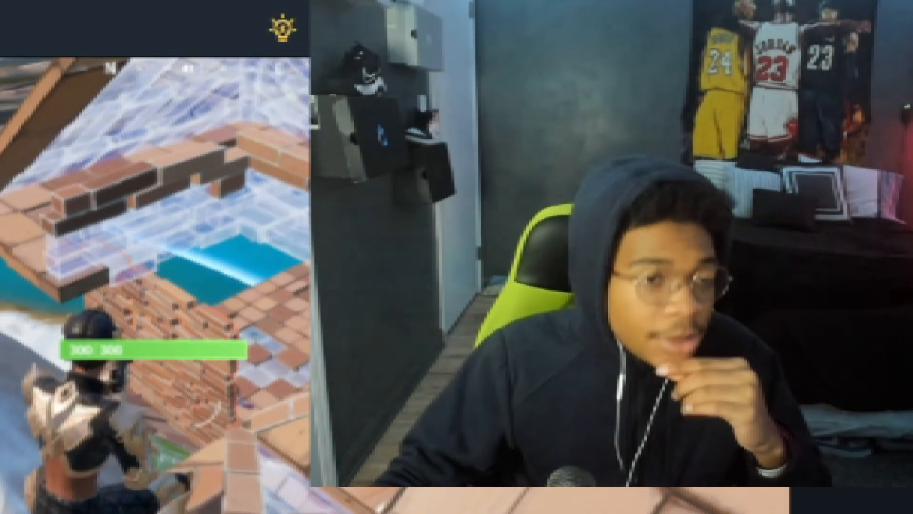
Delete the effects from the slowed-down clip
right_click(316, 374)
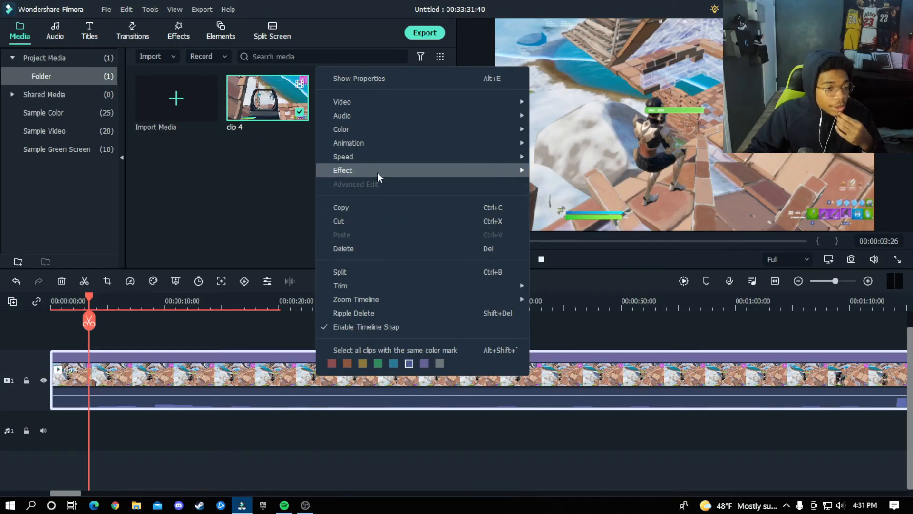
mouse_move(379, 177)
left_click(557, 200)
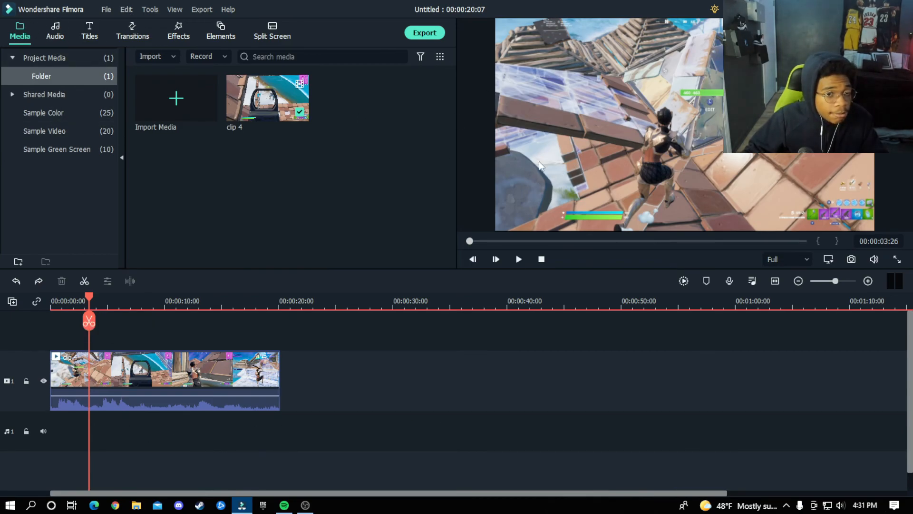
Browse the audio library's Sound Effect, Tender & Sentimental and Folk categories
left_click(52, 34)
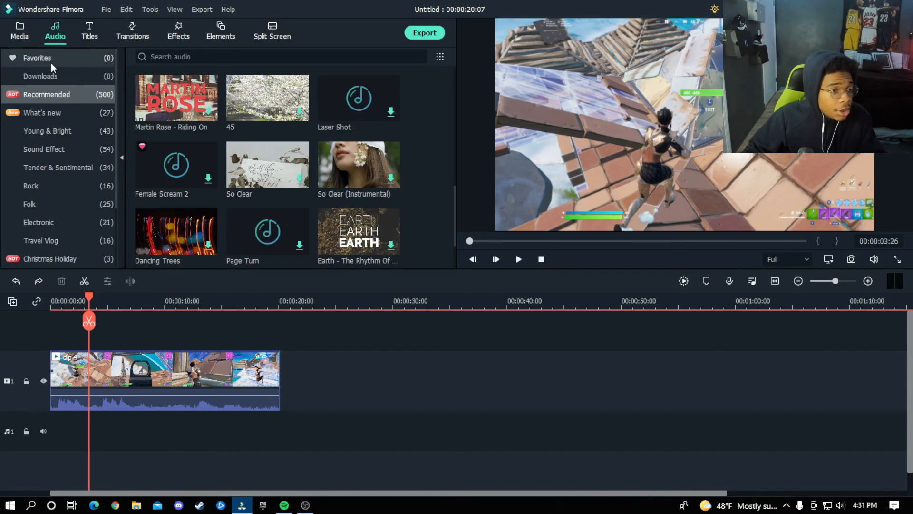
left_click(91, 152)
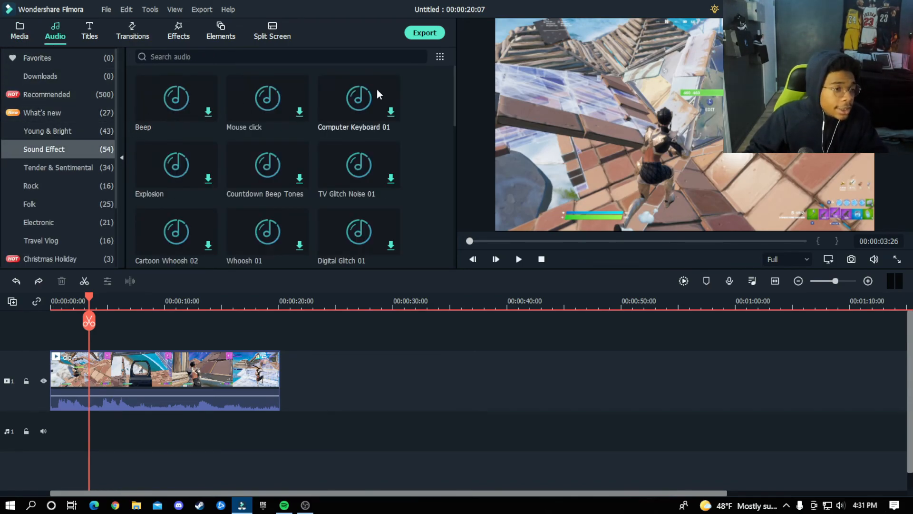
scroll(348, 107, "down", 12)
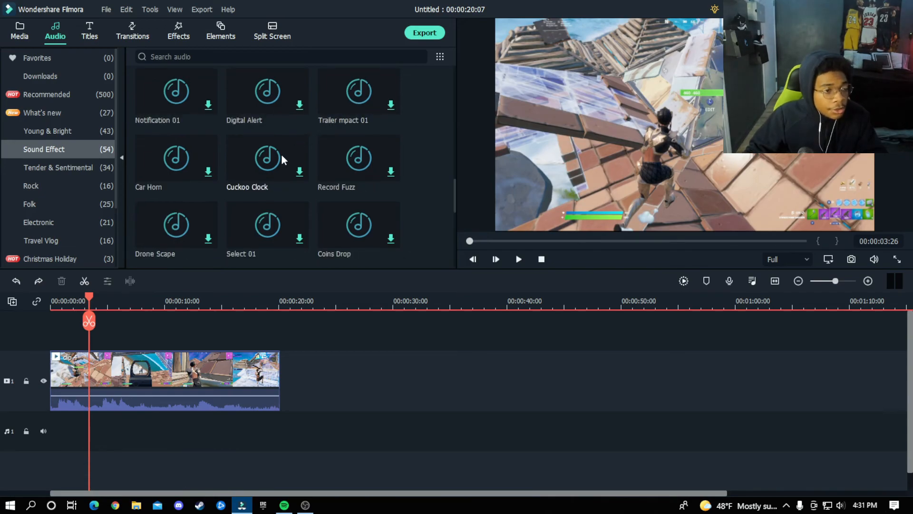
scroll(281, 150, "up", 5)
scroll(281, 150, "down", 5)
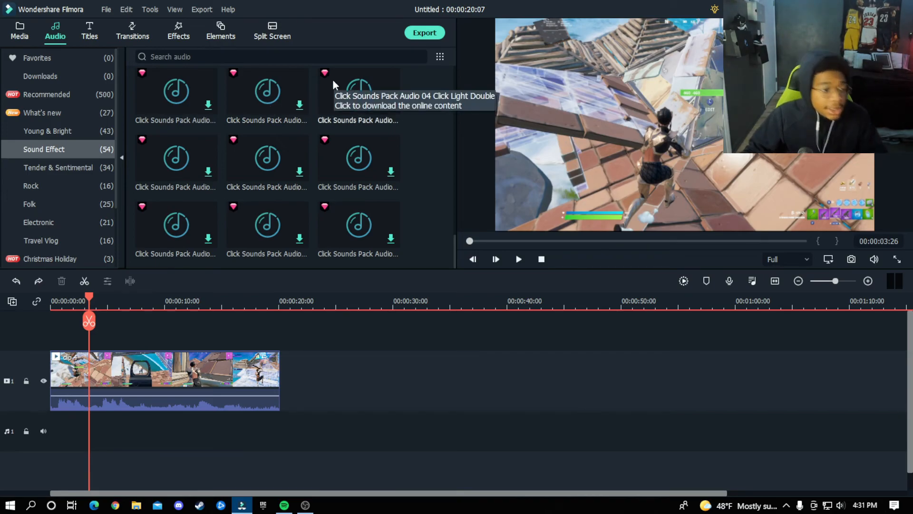
scroll(262, 127, "up", 5)
left_click(58, 172)
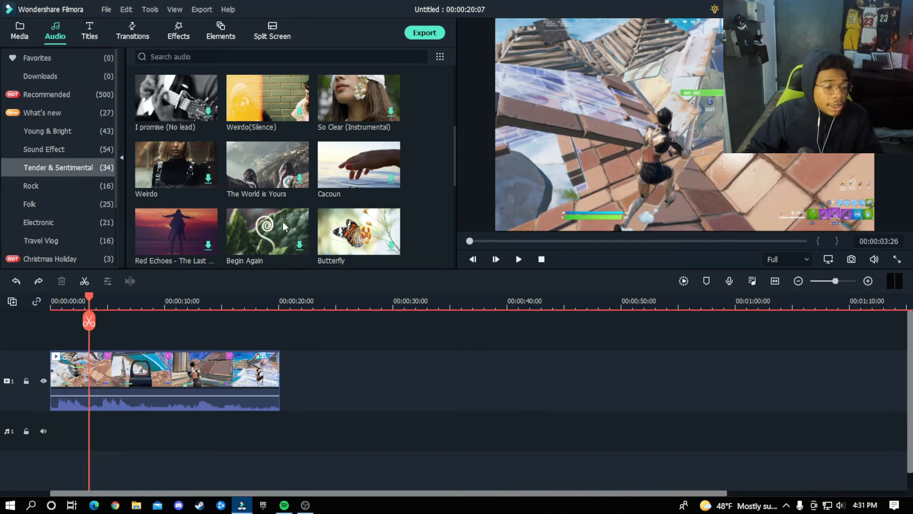
left_click(52, 209)
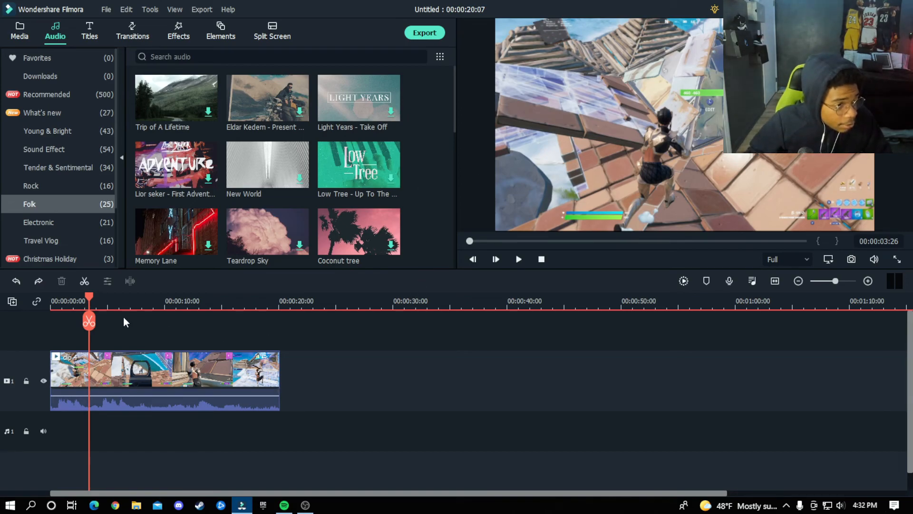
Move the playhead to about 00:00:02:33 and browse the Basic, Titles, Openers and Subtitles title categories
mouse_move(88, 303)
left_mouse_down()
mouse_move(138, 301)
mouse_move(79, 301)
left_mouse_up()
left_click(89, 31)
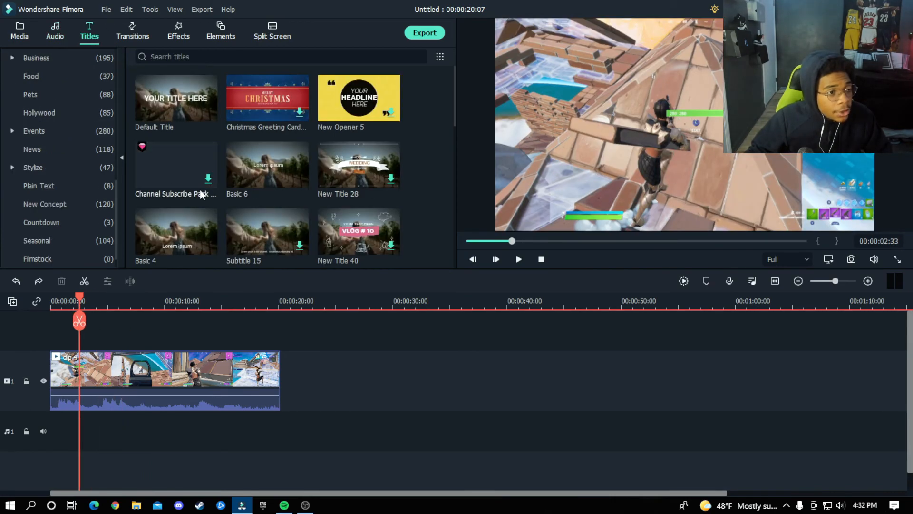
scroll(19, 176, "up", 10)
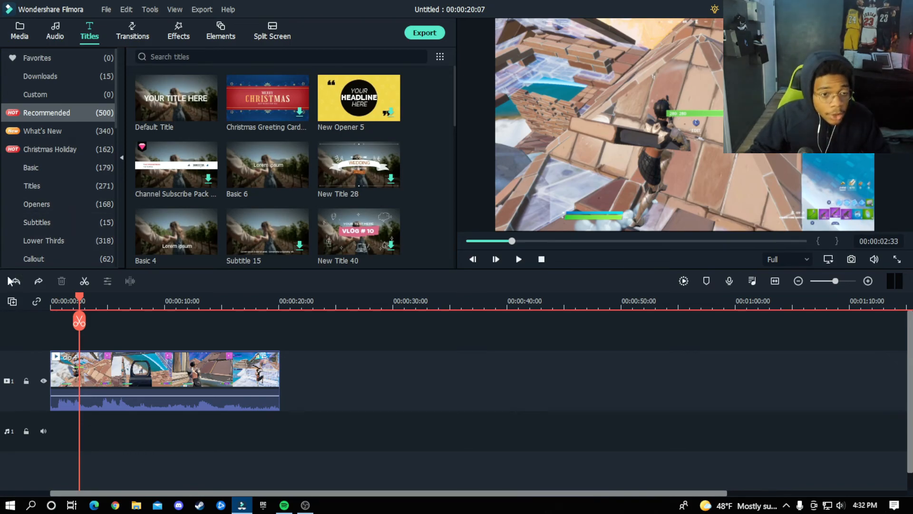
left_click(85, 170)
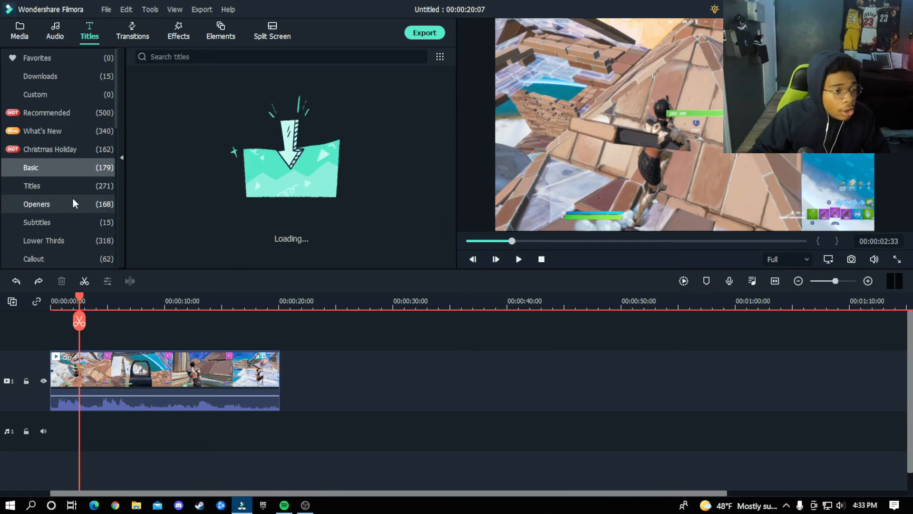
left_click(69, 190)
left_click(85, 210)
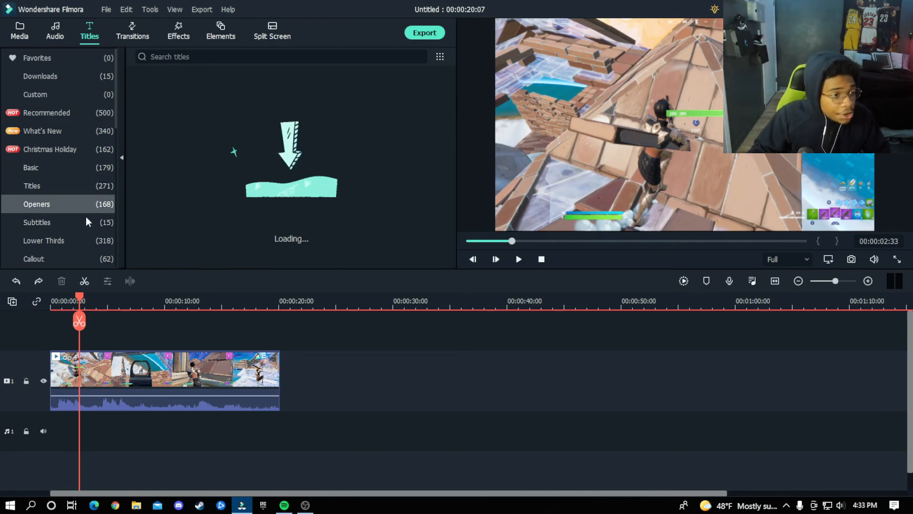
left_click(86, 223)
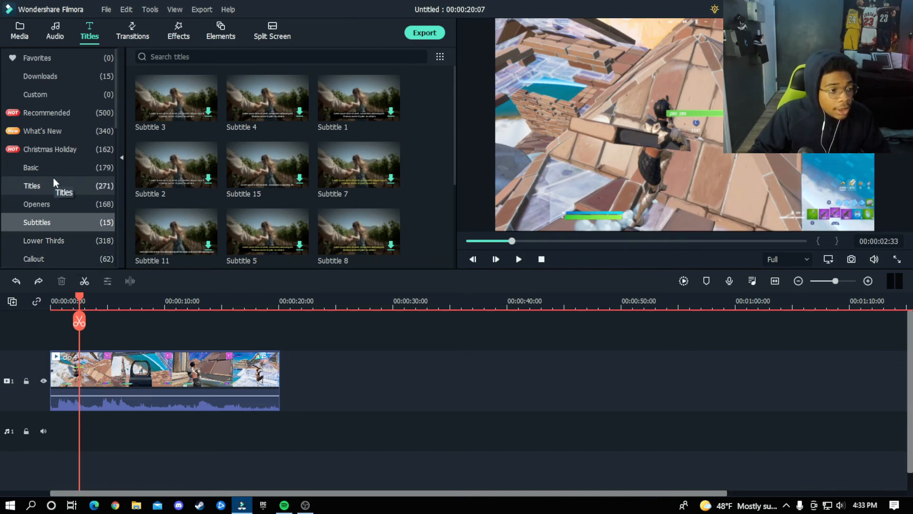
Place the downloaded Basic 1 title above the clip at the start of the timeline, and preview it at about 00:00:00:42
left_click(84, 81)
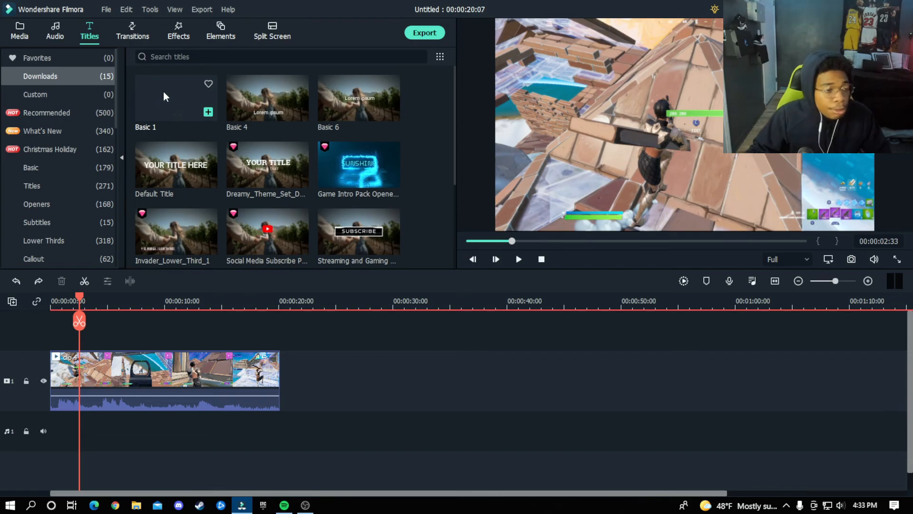
left_click_drag(164, 91, 58, 336)
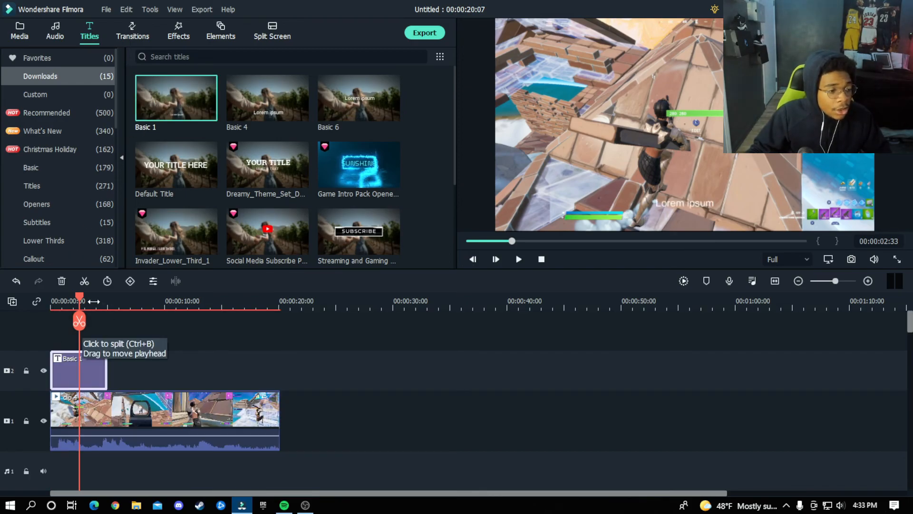
left_click_drag(81, 298, 58, 303)
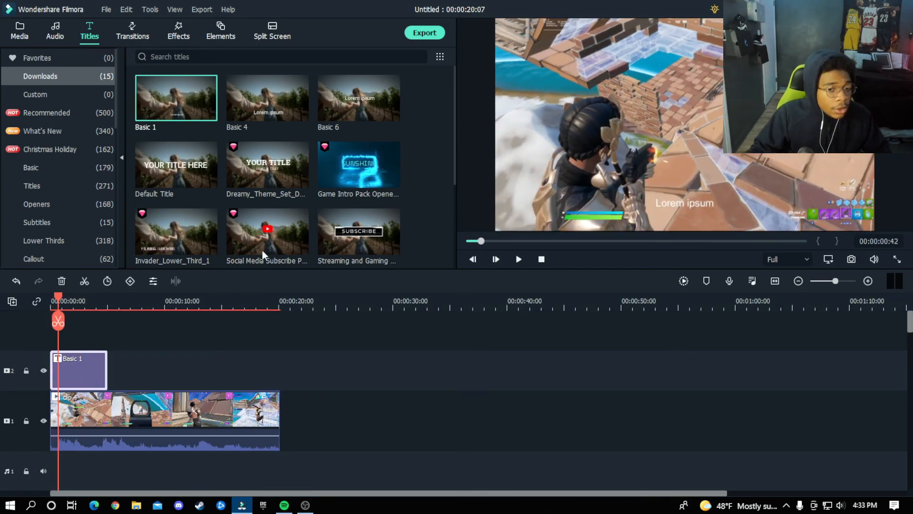
Enlarge the title to about font size 94 and position it near the middle of the frame
left_click(672, 206)
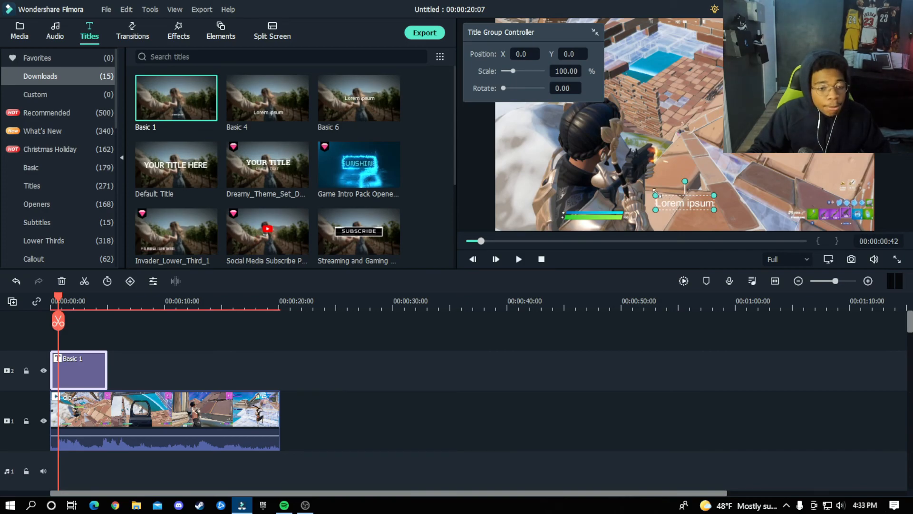
left_click_drag(656, 193, 589, 153)
left_click_drag(649, 191, 751, 141)
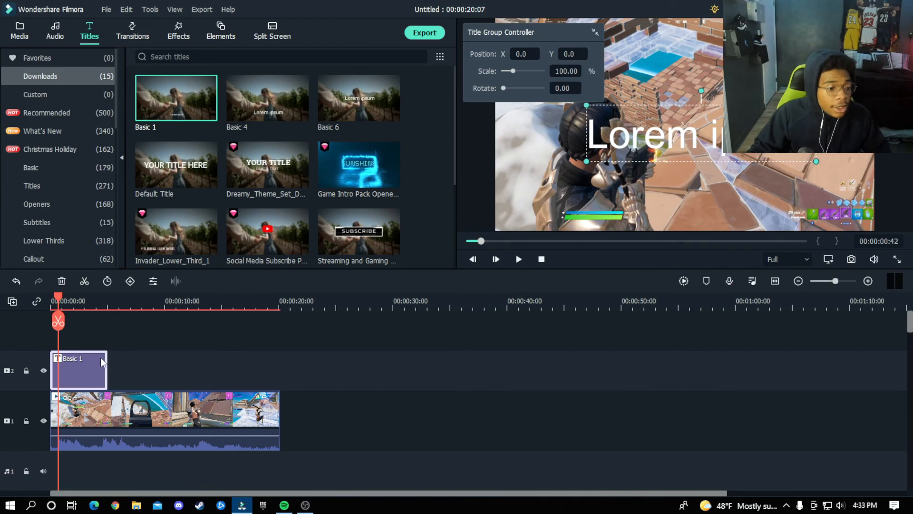
Replace the title's placeholder text with "subscribe" and choose the Text style 1 preset
double_click(85, 367)
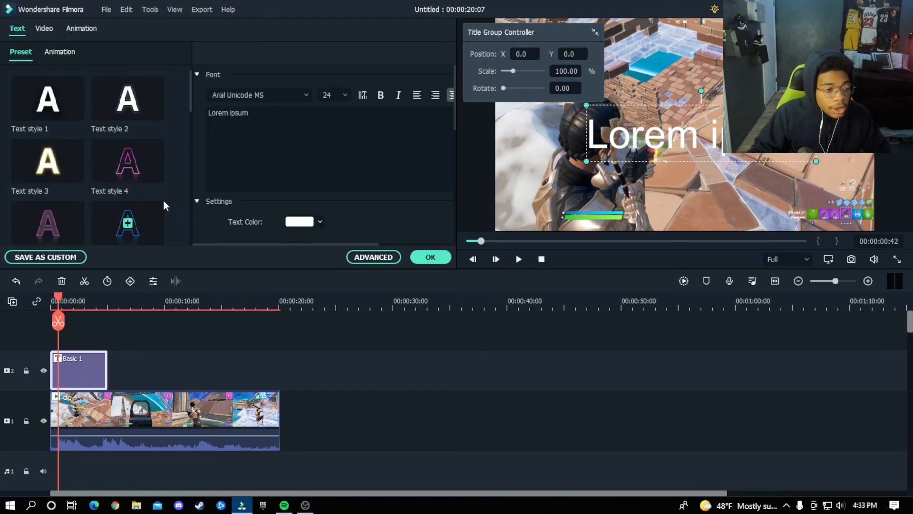
left_click_drag(282, 122, 179, 112)
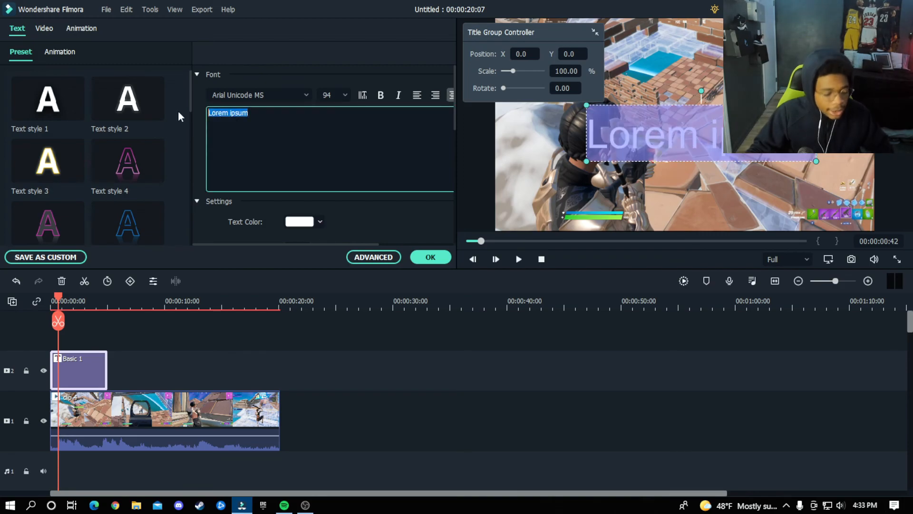
key("BackSpace")
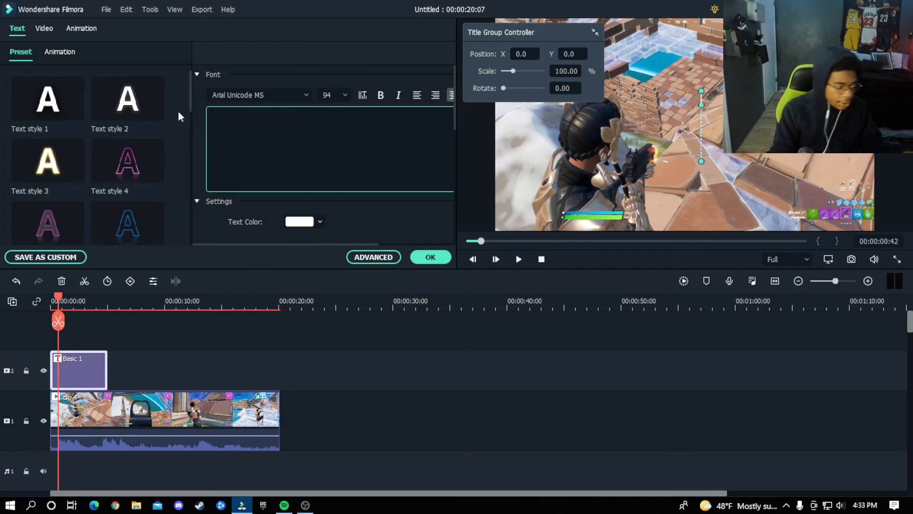
type("sub")
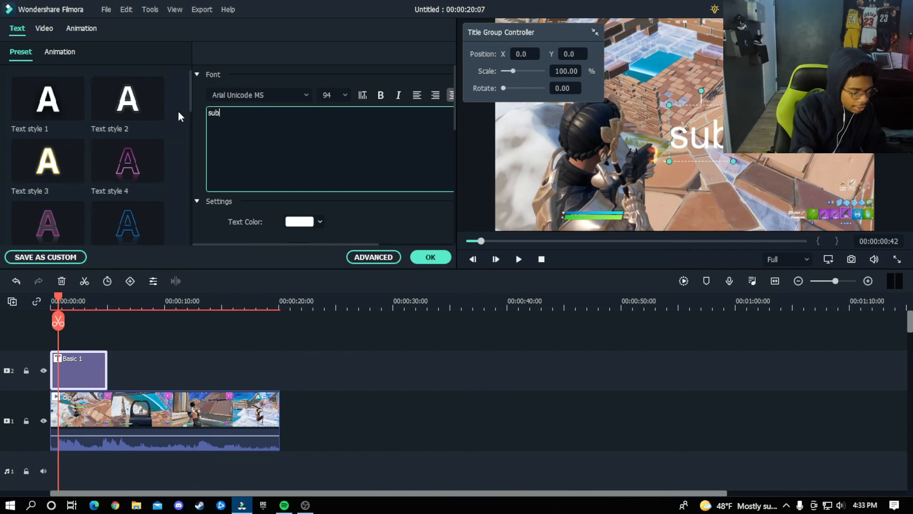
type("scribe")
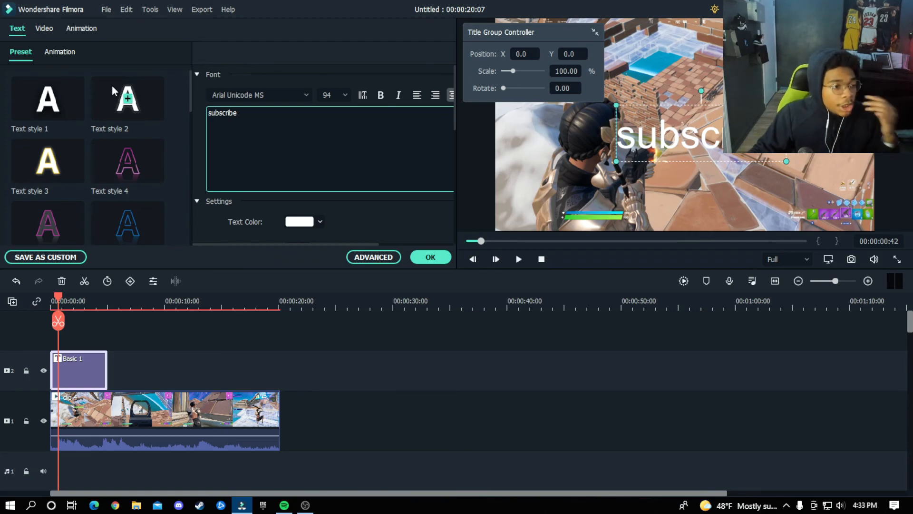
left_click(51, 102)
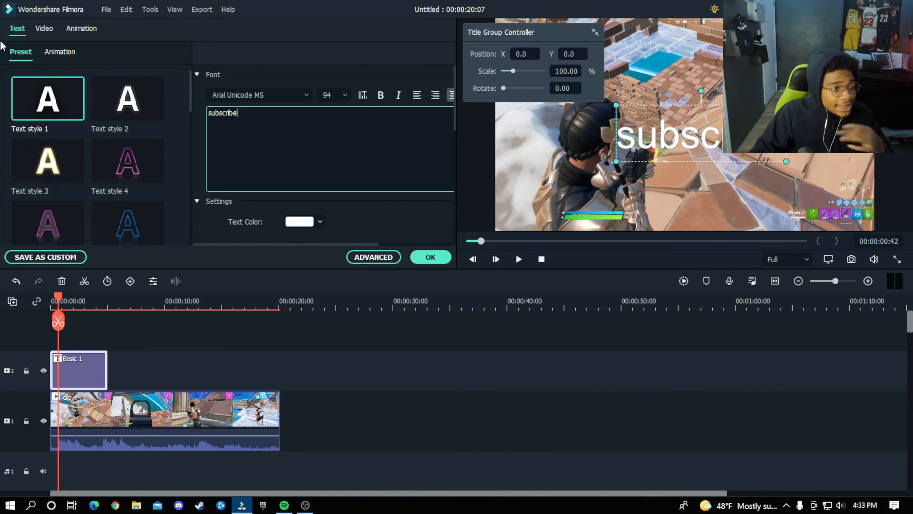
Choose the Wavy style animation and the Text style 4 preset for the "subscribe" title, and accept the title edits
left_click(69, 52)
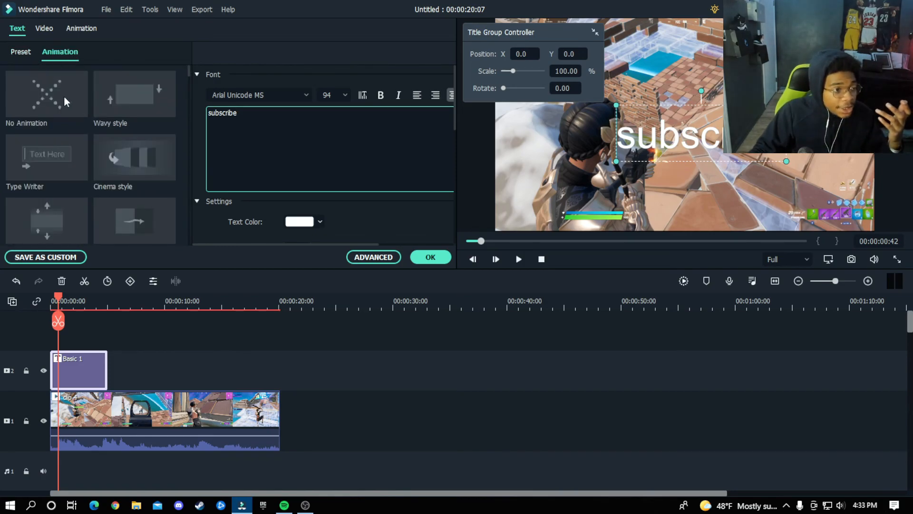
left_click(135, 95)
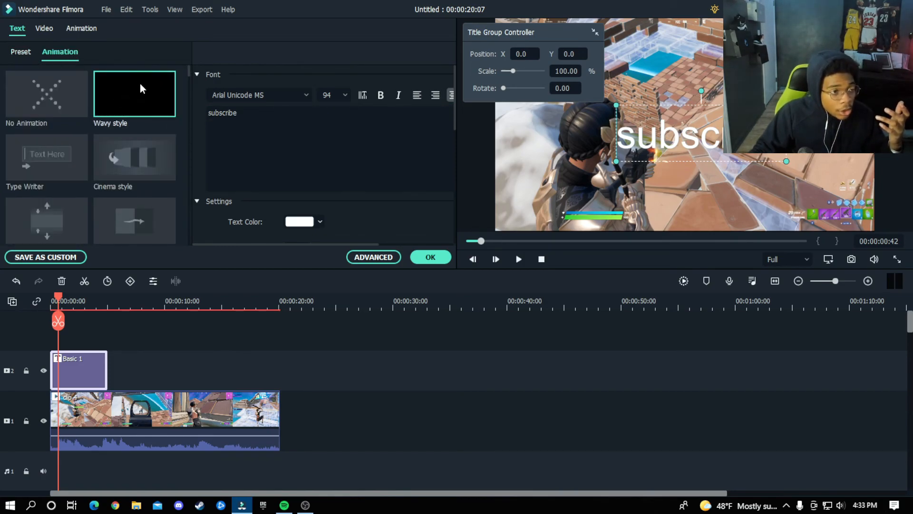
left_click(27, 52)
mouse_move(145, 101)
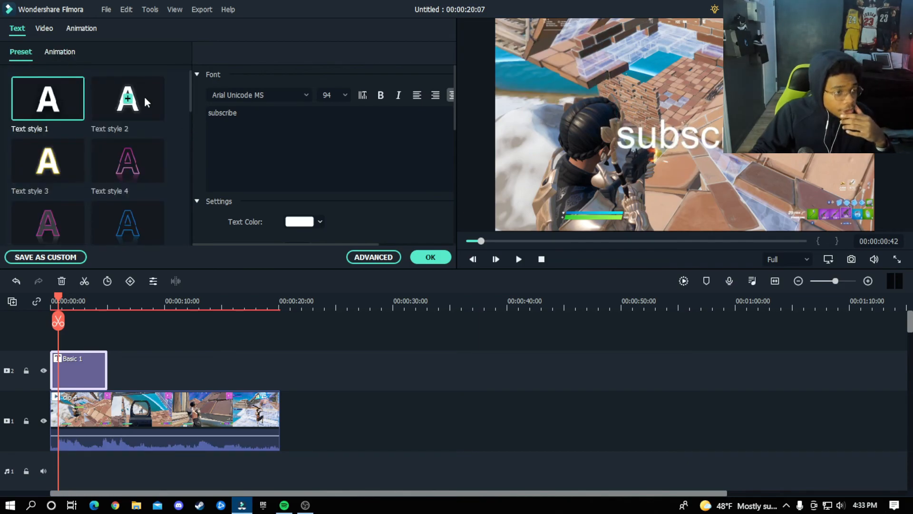
left_click(127, 166)
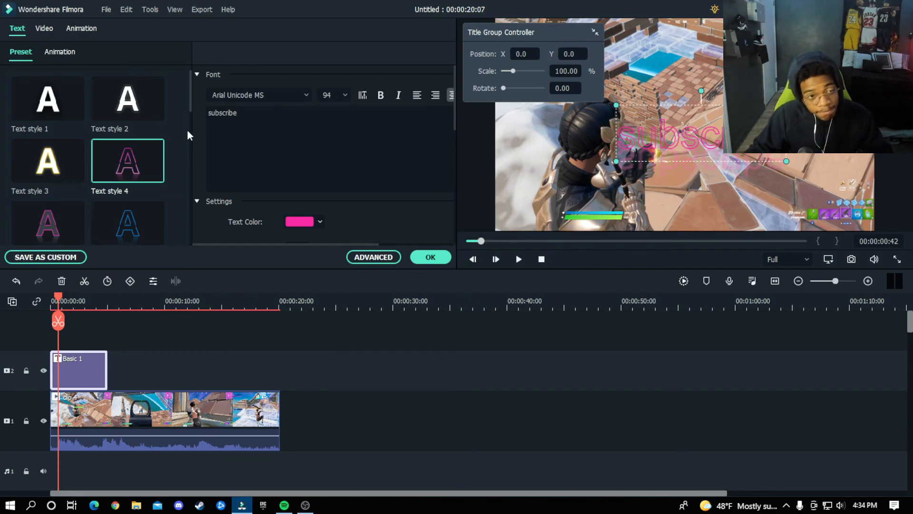
left_click(419, 252)
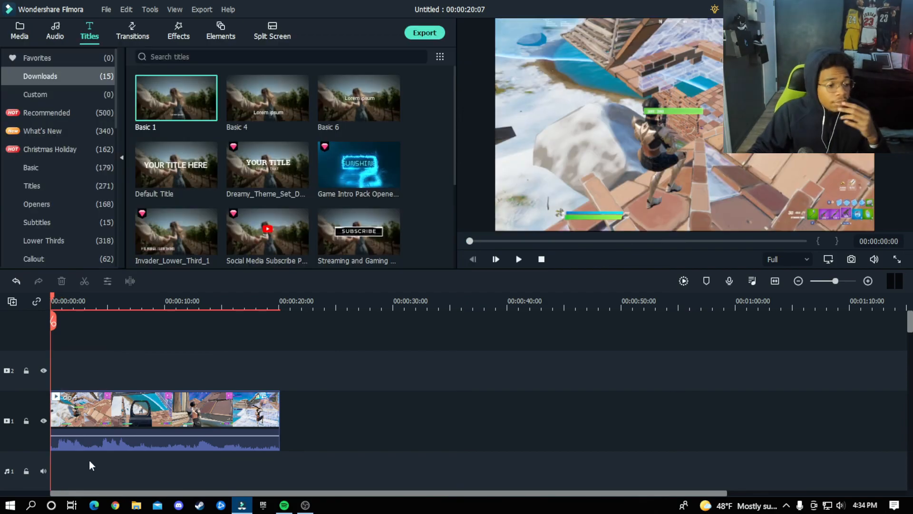
Add the Dissolve transition to the start of the gameplay clip and preview it
left_click(124, 34)
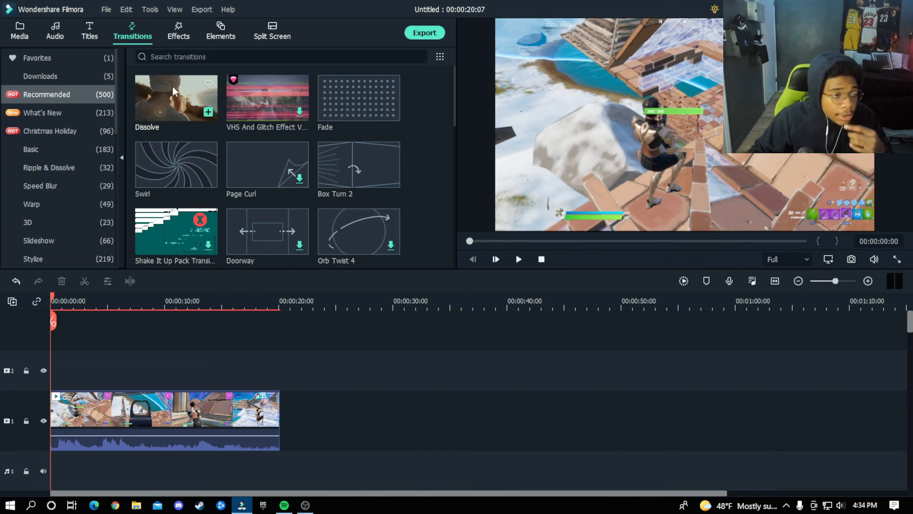
left_click_drag(173, 84, 100, 418)
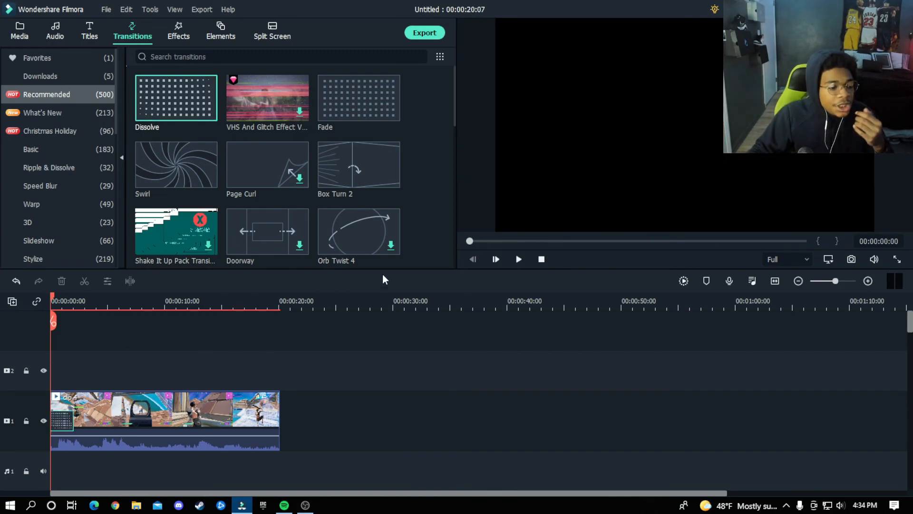
left_click(520, 262)
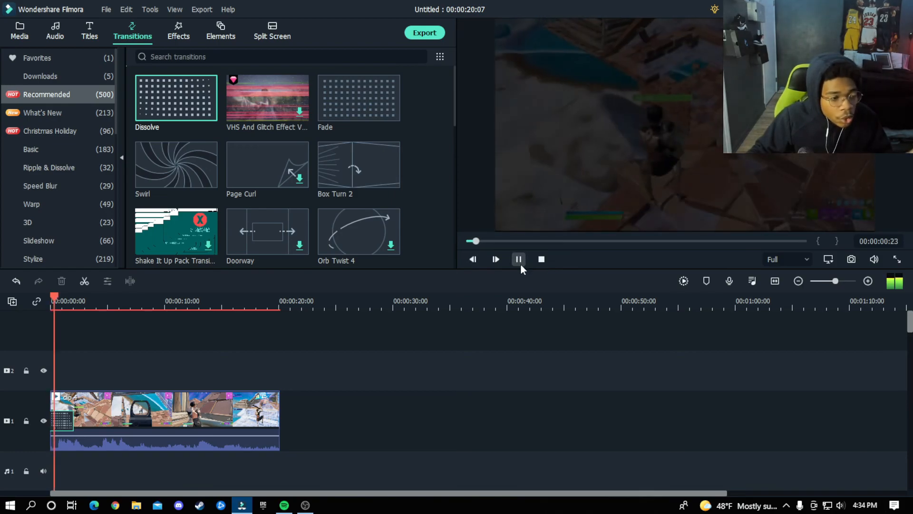
left_click(520, 264)
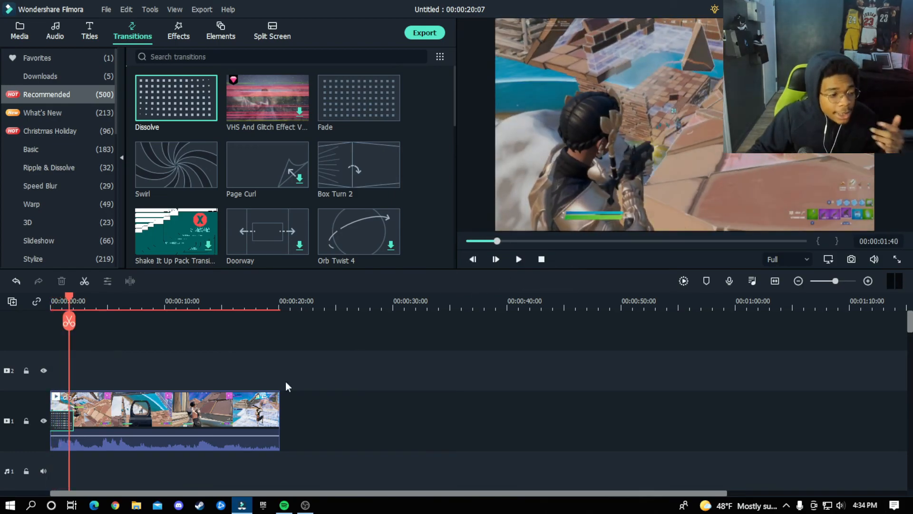
Move the Dissolve transition to the end of the gameplay clip and preview the clip's ending
left_click_drag(65, 421, 327, 424)
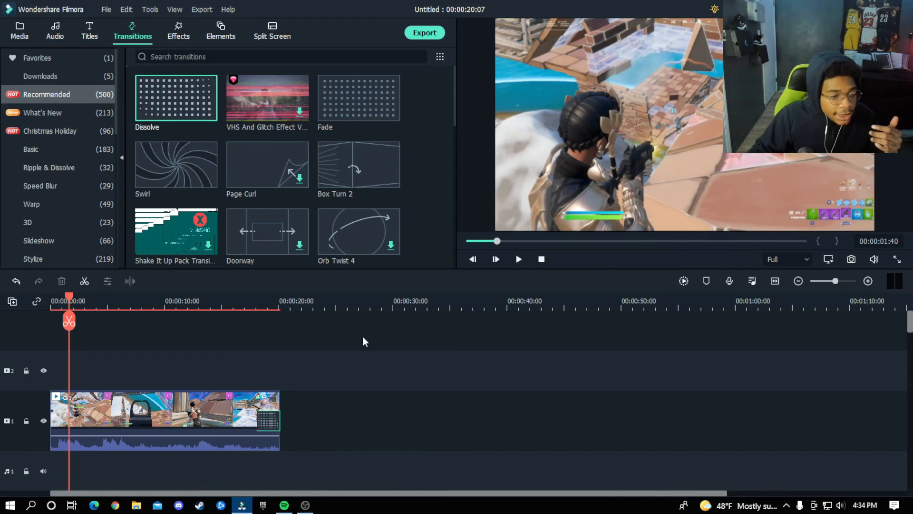
left_click_drag(67, 299, 234, 299)
left_click(247, 299)
left_click(518, 259)
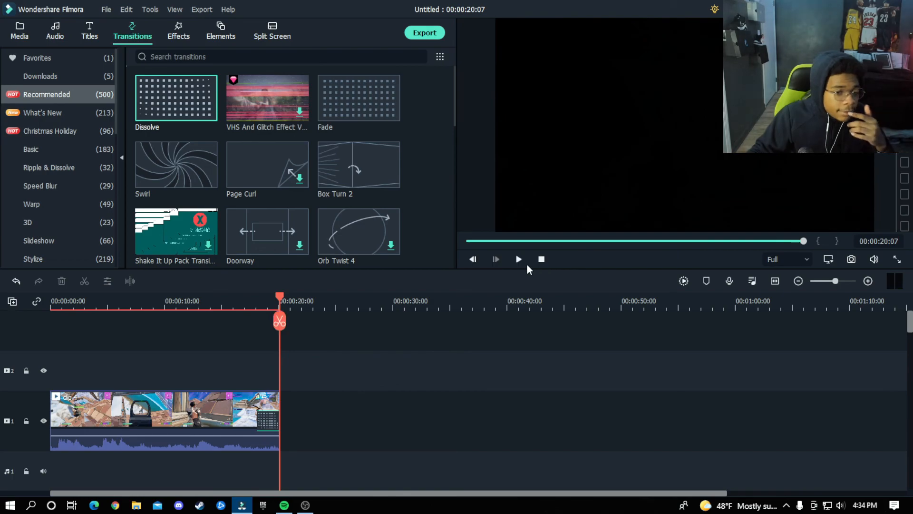
left_click(519, 260)
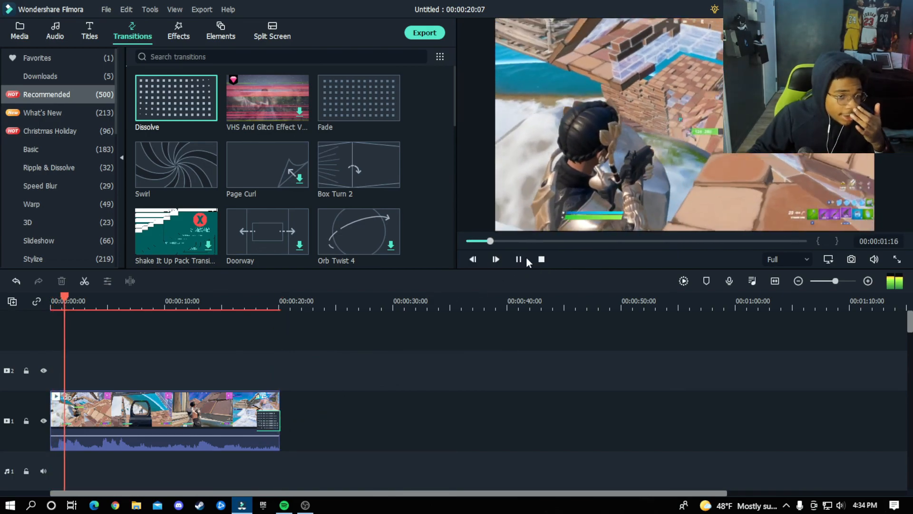
left_click(519, 259)
Delete the Dissolve transition from the end of the gameplay clip
left_click(273, 411)
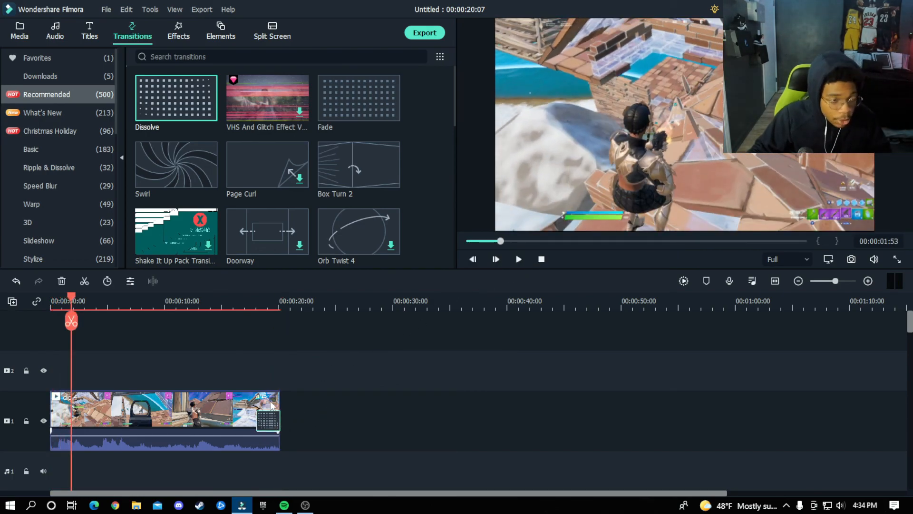
right_click(269, 424)
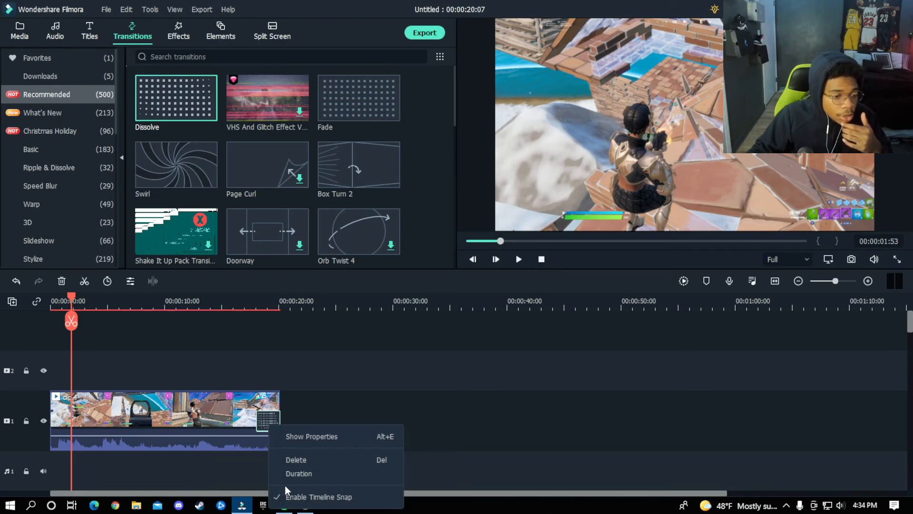
left_click(309, 457)
Try the Box Turn 2 transition at the end of the gameplay clip, preview it, and delete it again
mouse_move(359, 166)
left_mouse_down()
mouse_move(300, 399)
mouse_move(281, 410)
left_mouse_up()
left_click_drag(67, 296, 246, 326)
left_click(519, 259)
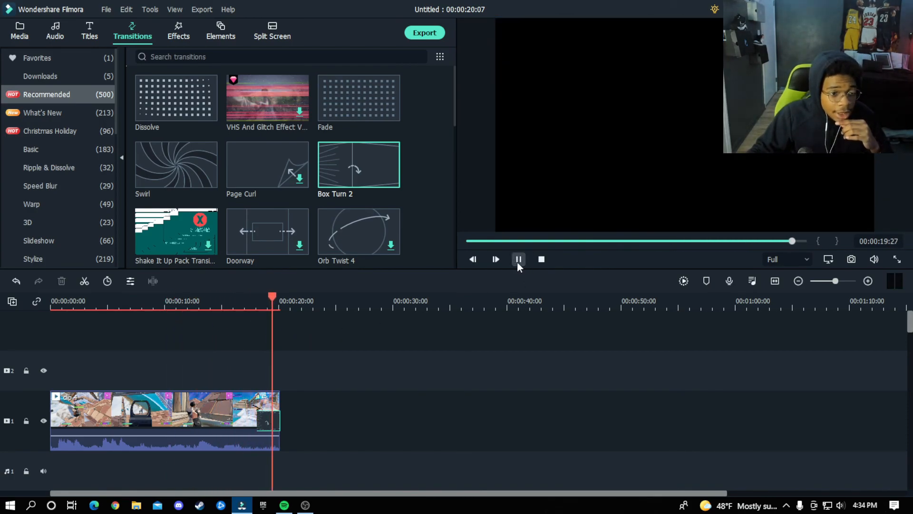
right_click(276, 424)
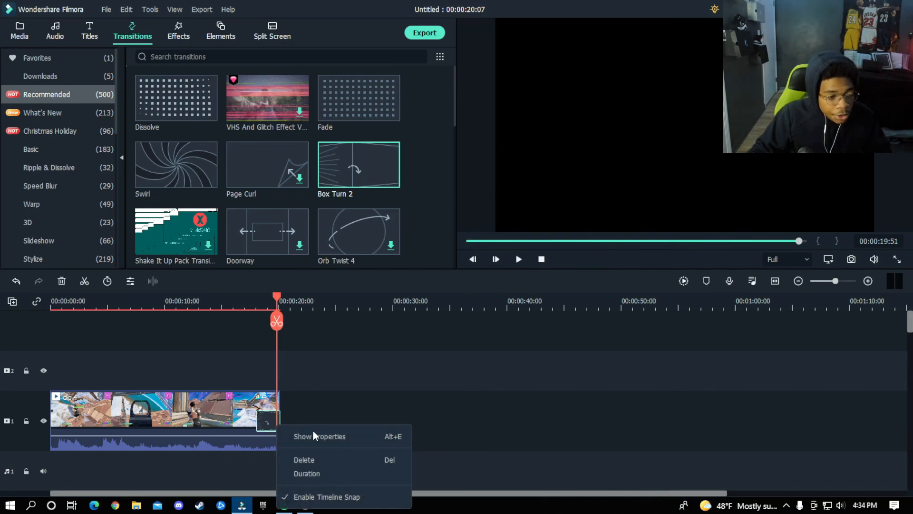
left_click(314, 459)
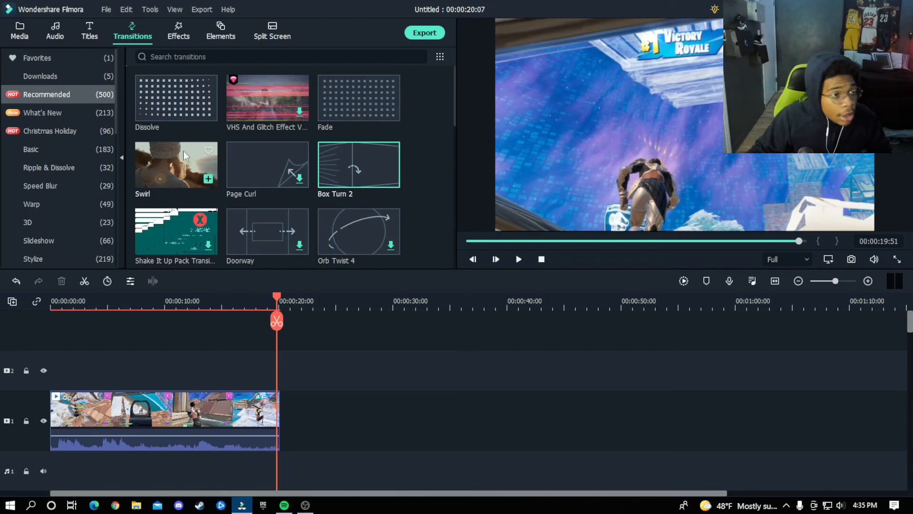
Look through the Effects, Elements and Split Screen libraries, including the Basic elements category
left_click(180, 27)
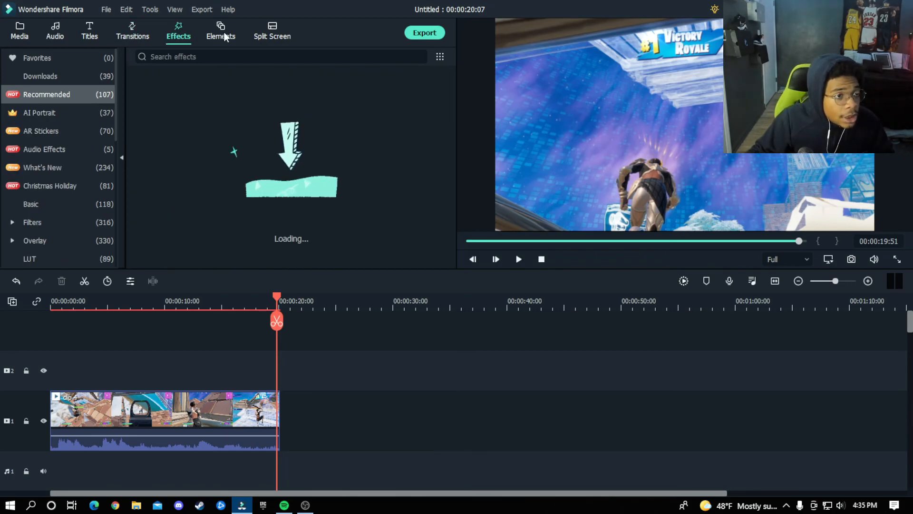
left_click(223, 34)
left_click(271, 33)
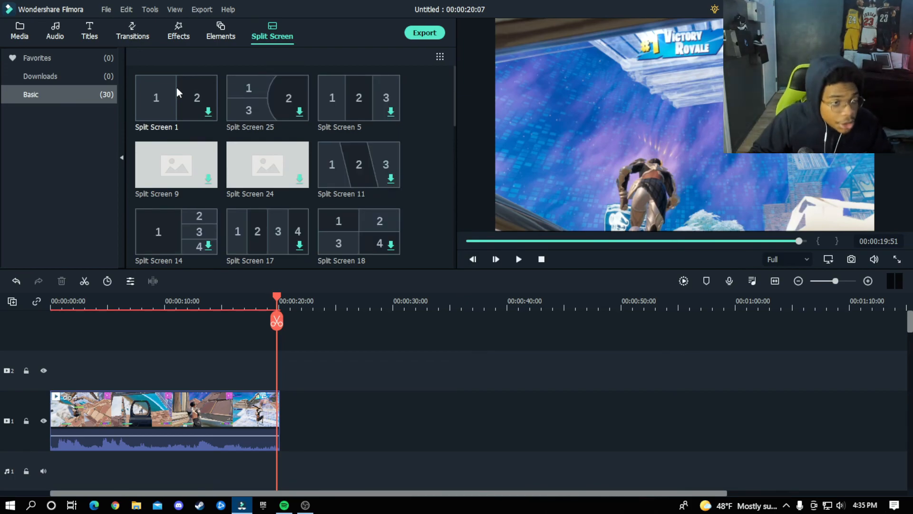
left_click(228, 35)
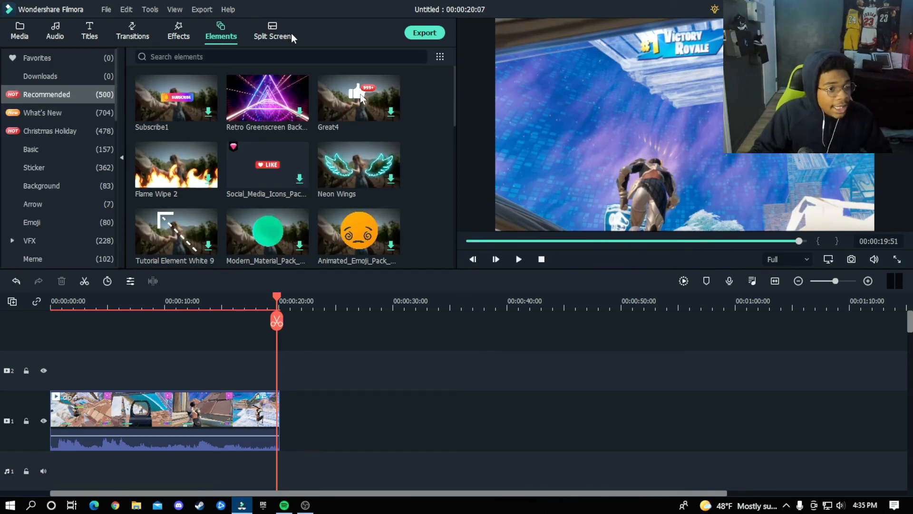
left_click(80, 145)
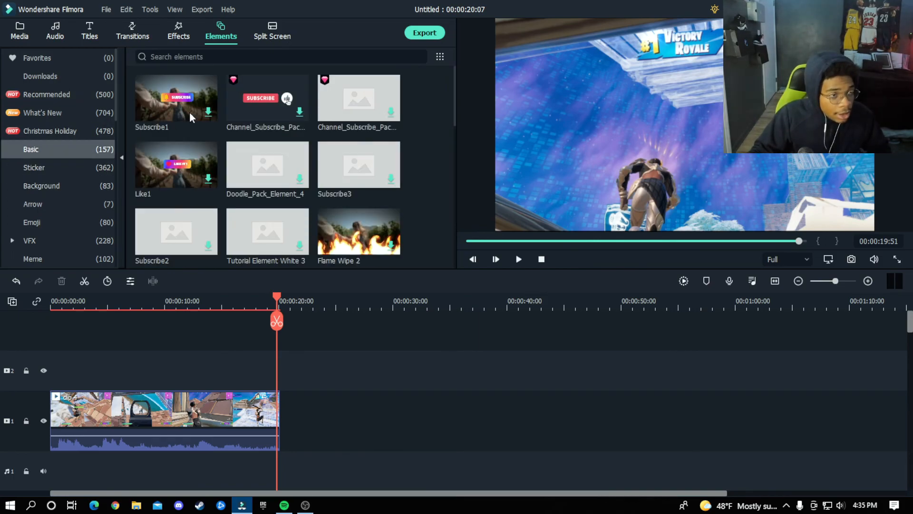
scroll(264, 190, "down", 5)
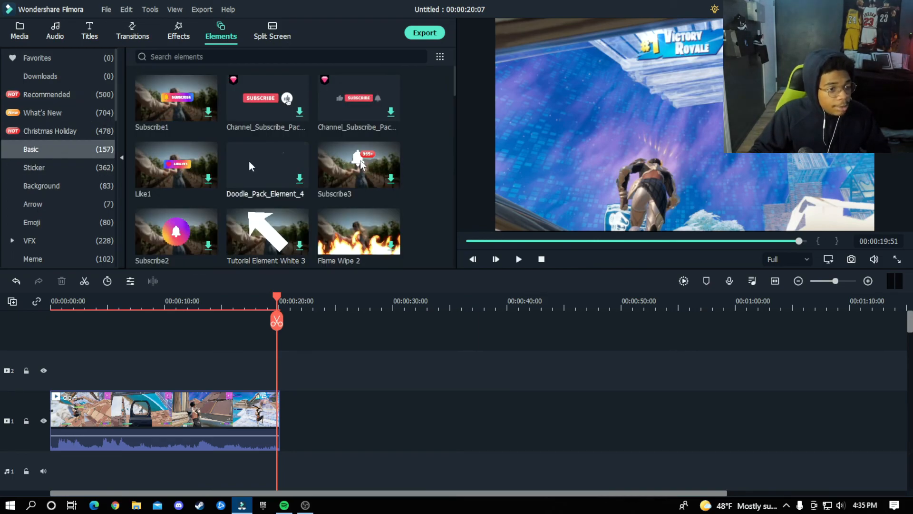
Try the Cinema 21:9 effect above the start of the clip, preview it from the beginning, and undo it
left_click(173, 37)
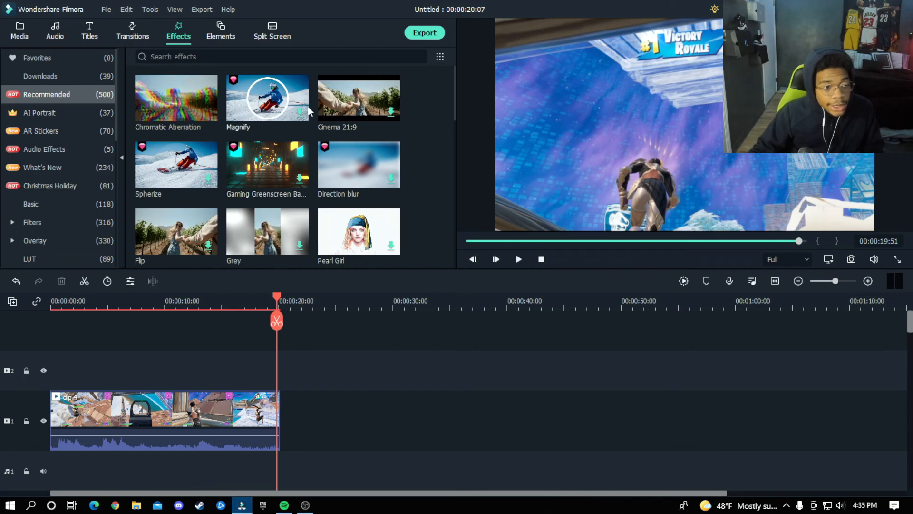
left_click_drag(358, 101, 104, 362)
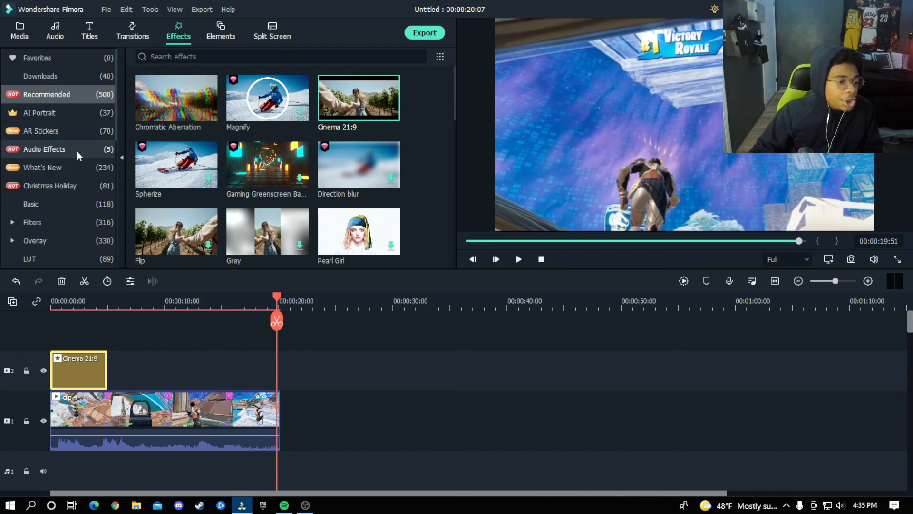
left_click_drag(278, 303, 52, 302)
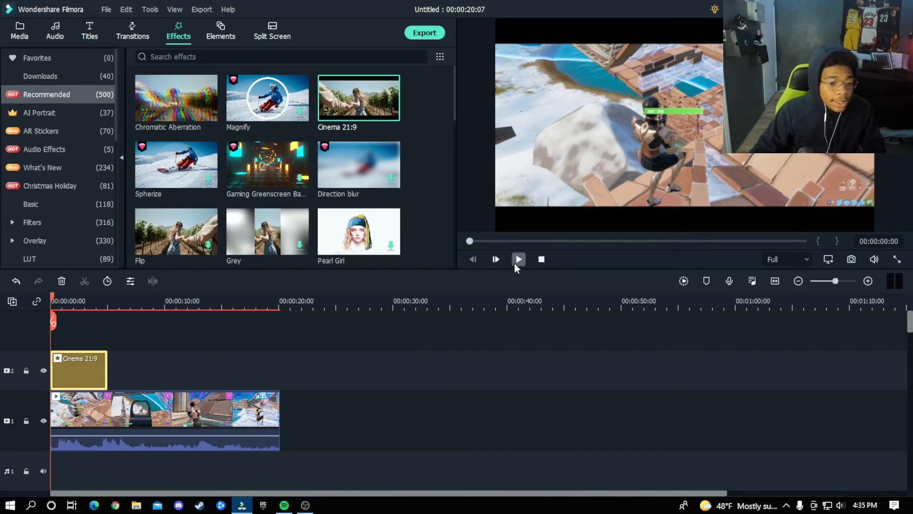
left_click(518, 259)
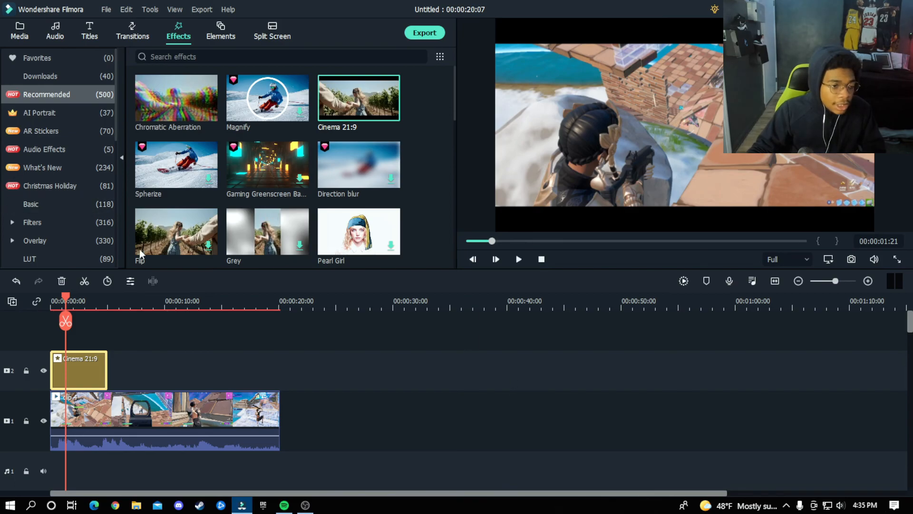
key("ctrl+z")
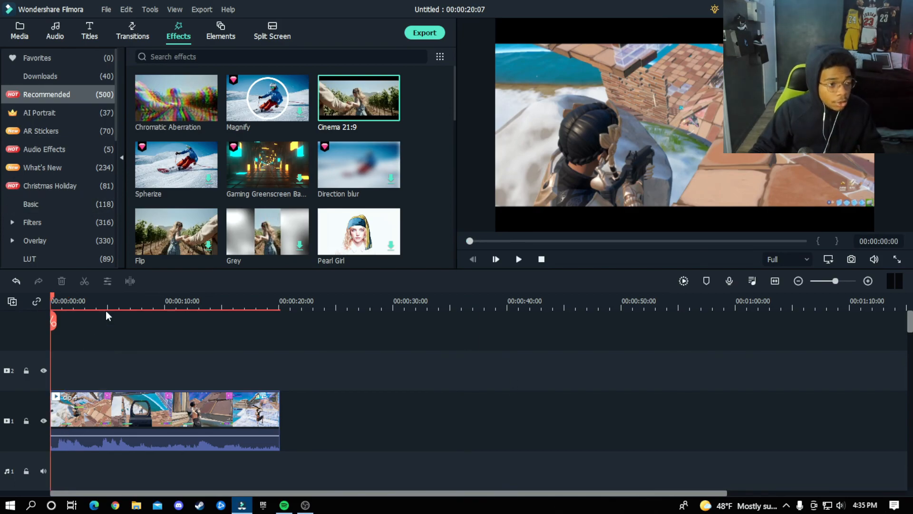
Place the Chromatic Aberration effect above the start of the gameplay clip and preview it
left_click_drag(172, 117, 58, 373)
left_click(519, 259)
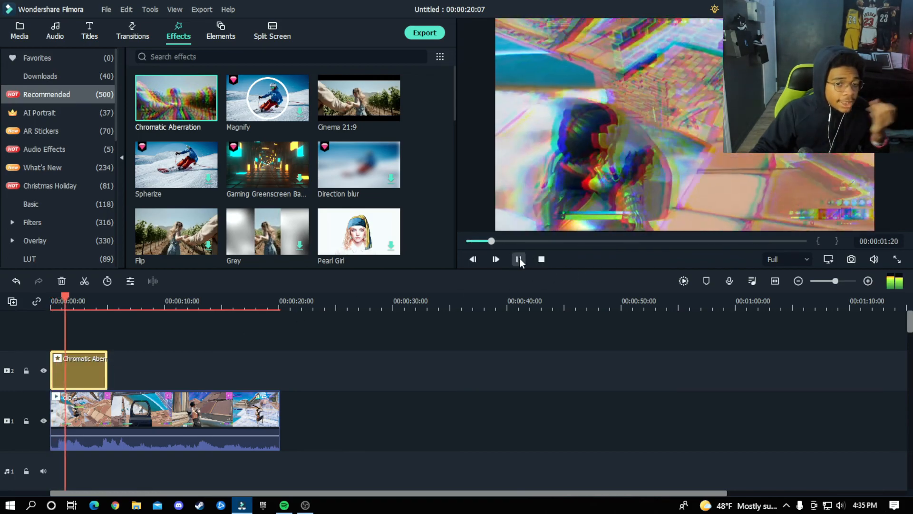
left_click(519, 259)
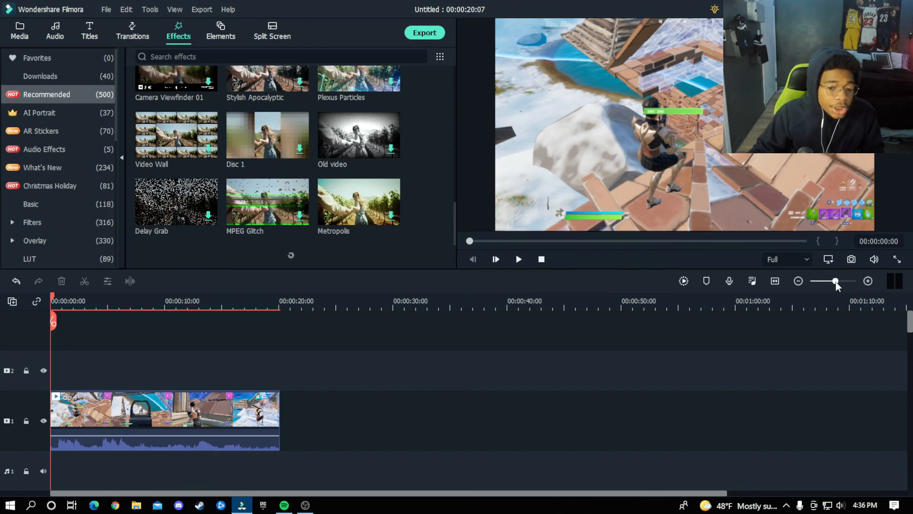
Compare clip playback with the timeline zoomed fully in and fully out, and return the timeline to a medium zoom
left_click_drag(838, 281, 857, 278)
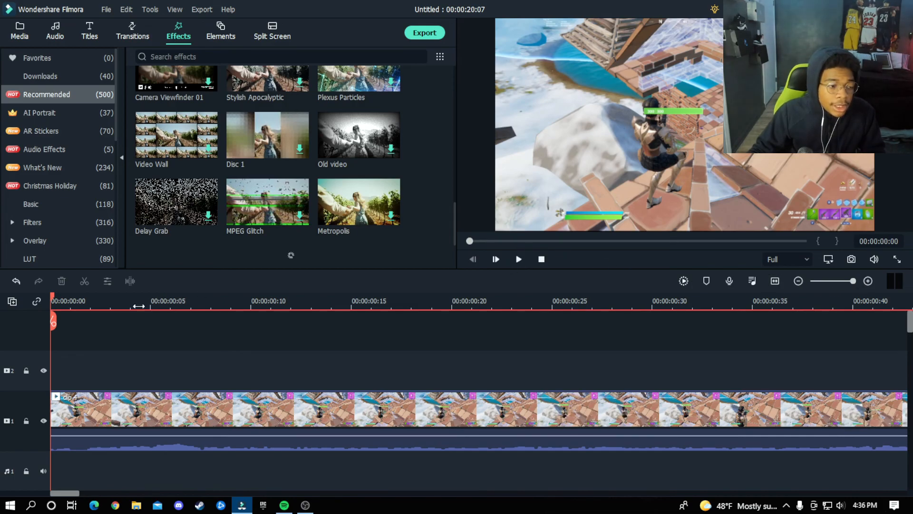
mouse_move(53, 302)
left_mouse_down()
mouse_move(504, 351)
mouse_move(547, 384)
mouse_move(51, 286)
left_mouse_up()
left_click(519, 259)
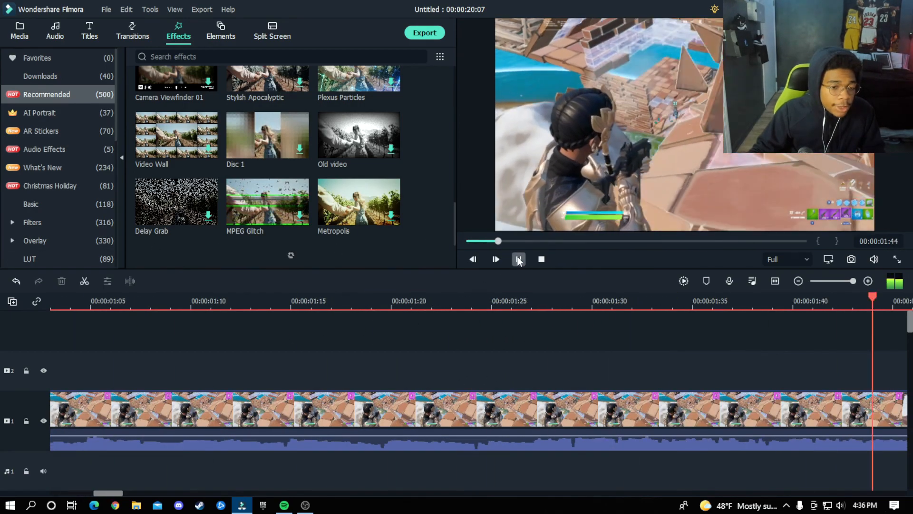
left_click(518, 260)
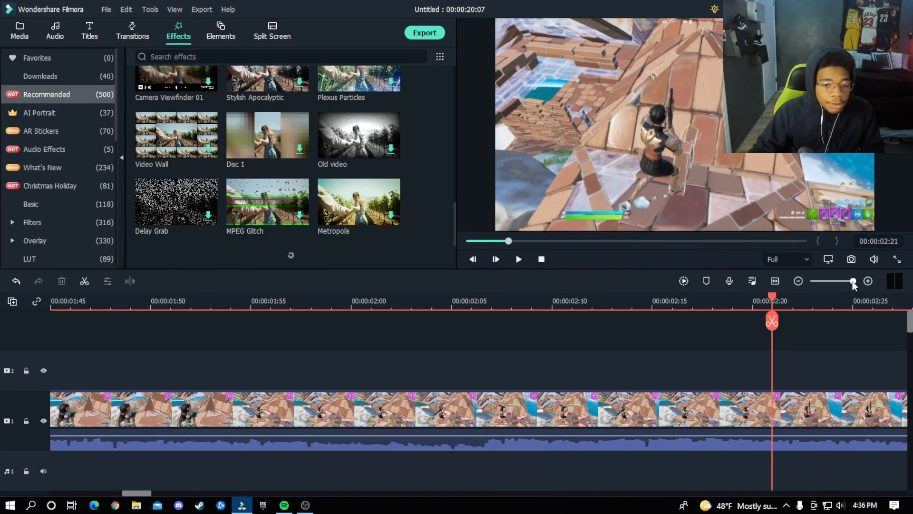
left_click_drag(853, 281, 751, 285)
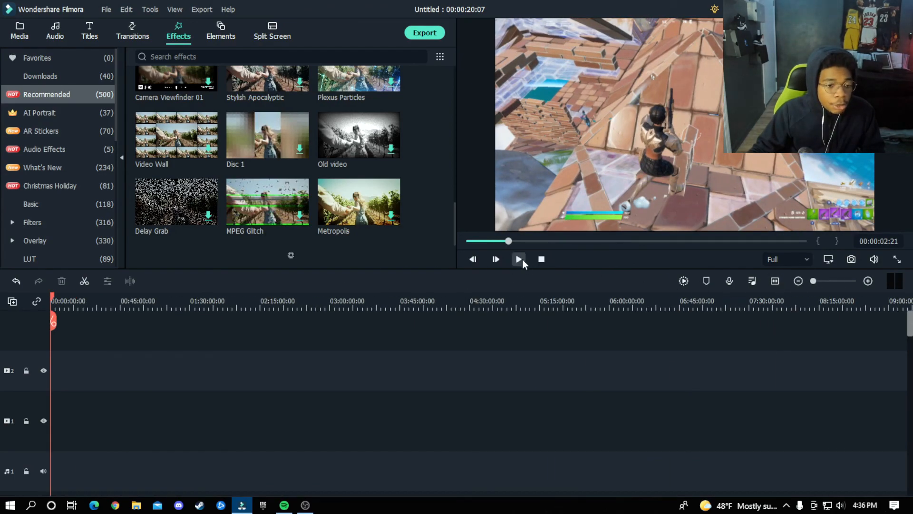
left_click(523, 259)
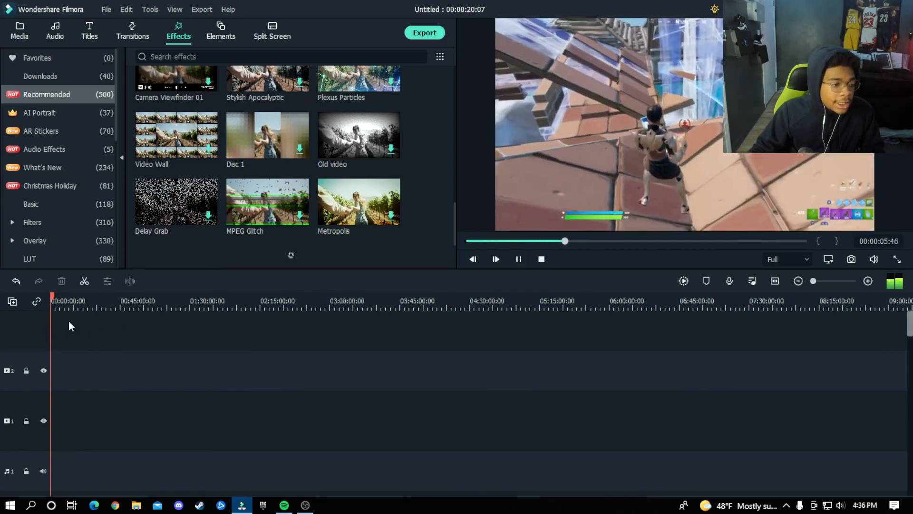
left_click(523, 258)
left_click_drag(814, 282, 836, 286)
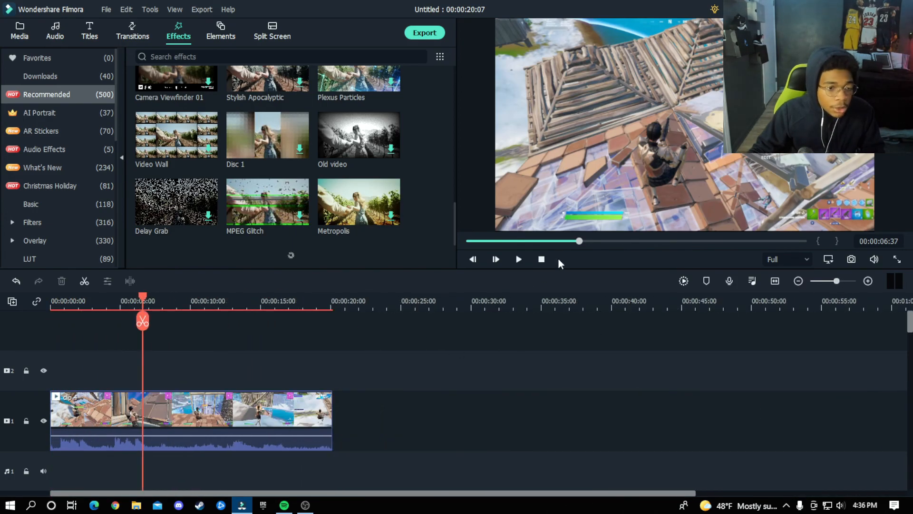
Preview the gameplay clip on the timeline, skipping forward with the playhead and scrubbing through different parts of it
left_click(523, 264)
left_click_drag(156, 297, 224, 326)
key("space")
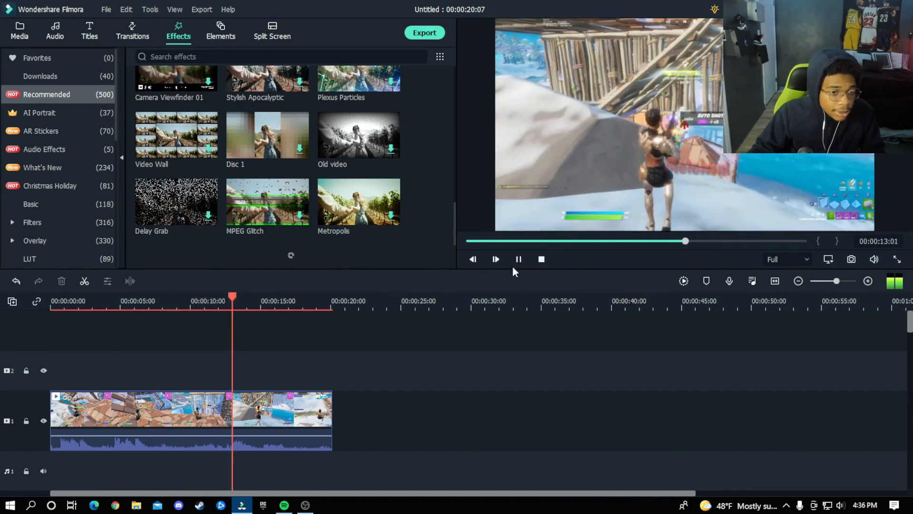
left_click(518, 261)
left_click_drag(240, 301, 320, 317)
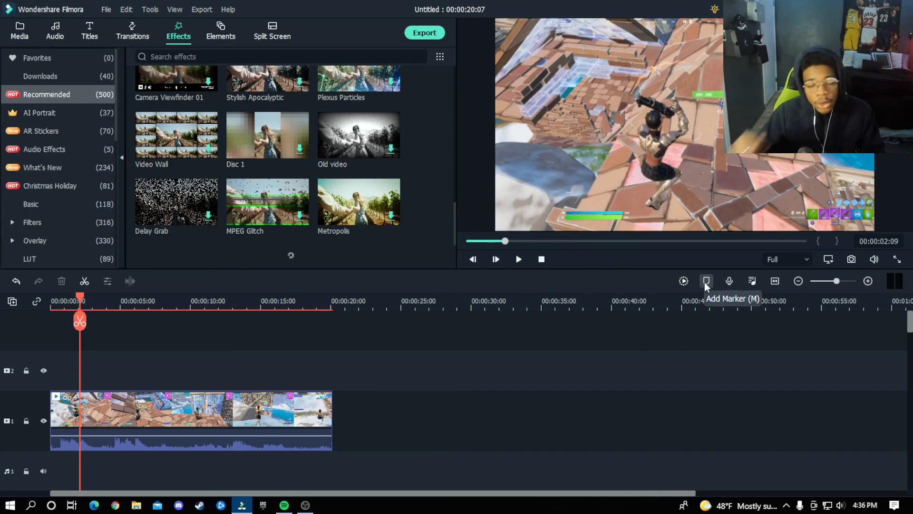
Try adding five timeline markers at different moments while the gameplay clip plays, and undo them all
left_click(519, 263)
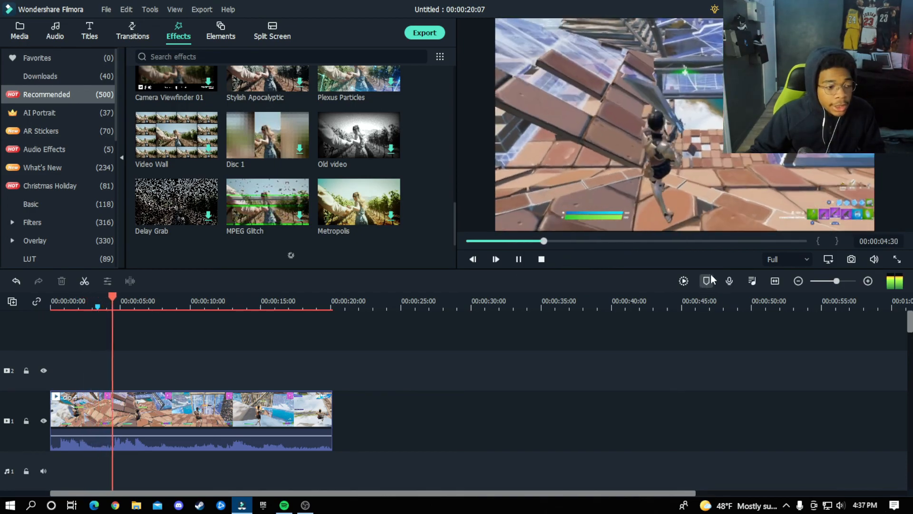
left_click(707, 280)
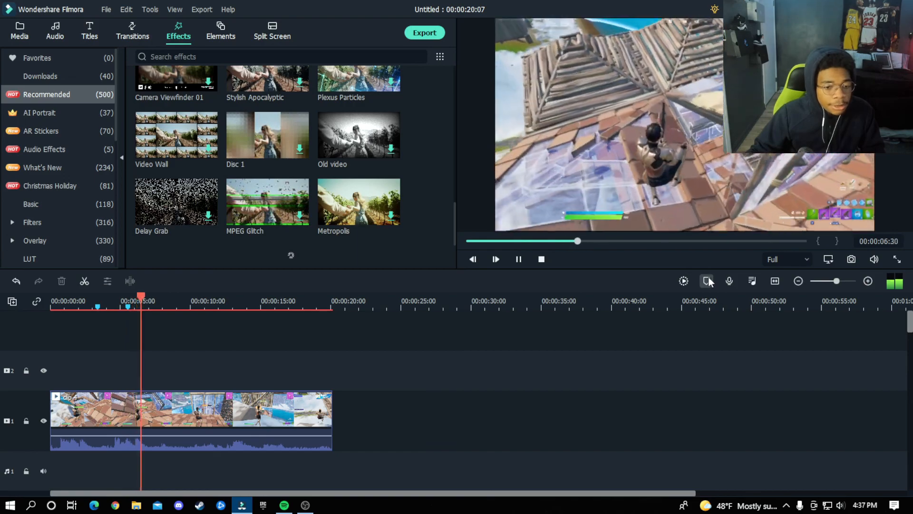
left_click(708, 278)
left_click(707, 280)
left_click(707, 281)
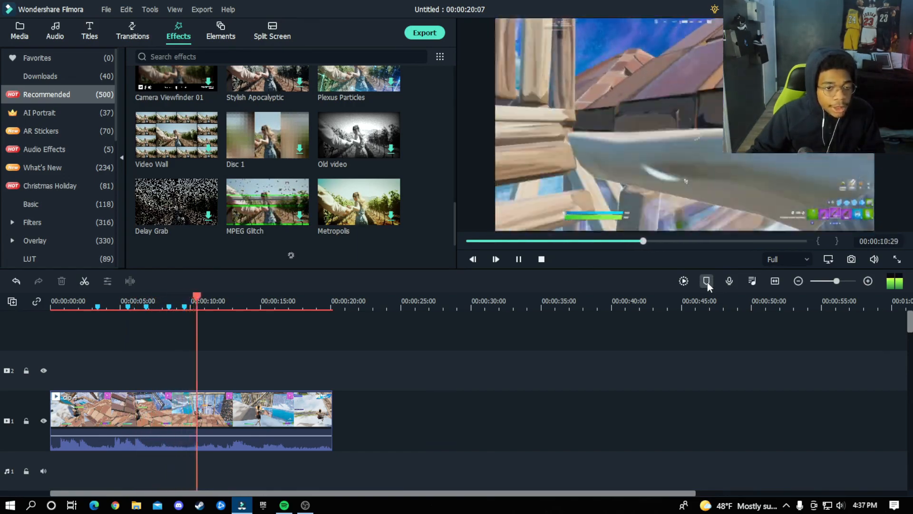
left_click(518, 266)
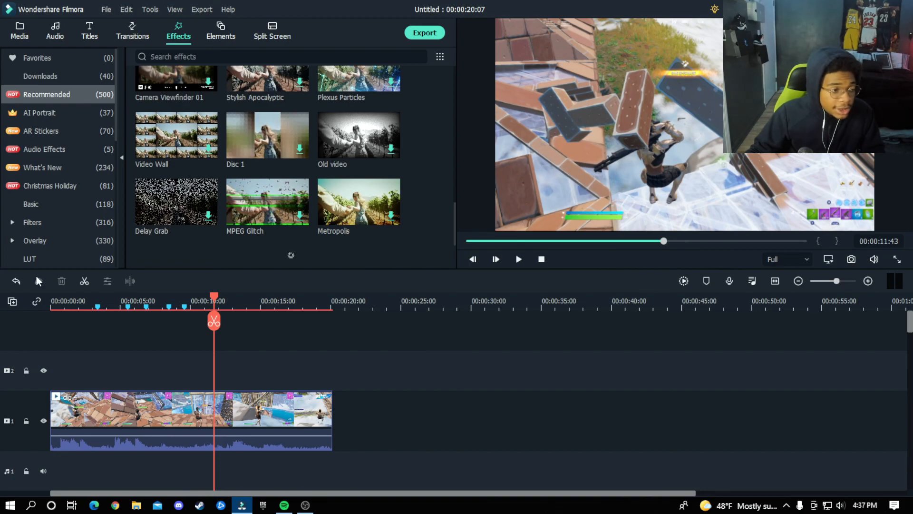
left_click(17, 282)
left_click(16, 282)
left_click(16, 281)
left_click(16, 282)
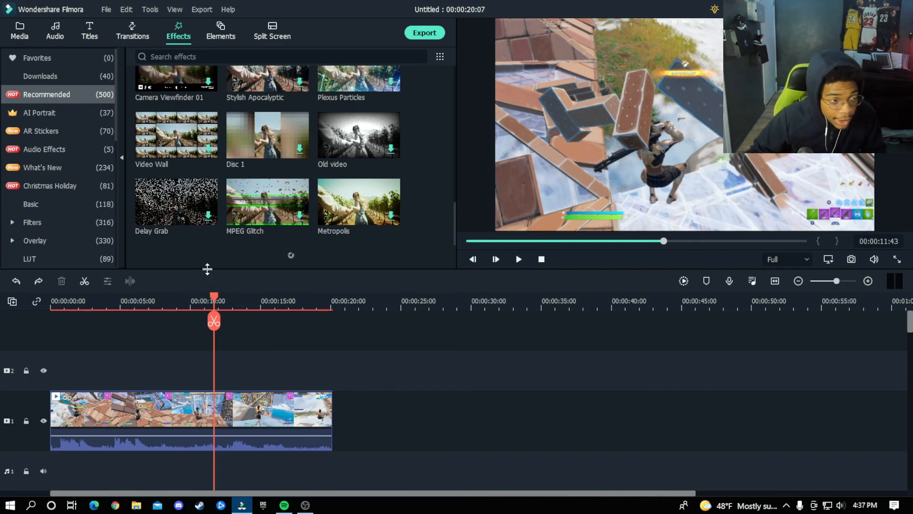
Capture a snapshot of the gameplay frame at 00:00:13:35
left_click_drag(213, 302, 240, 318)
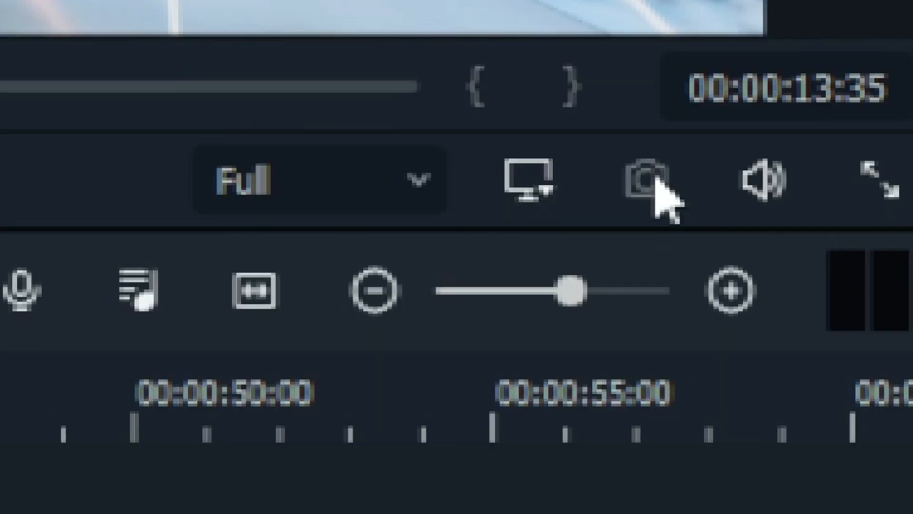
left_click(851, 259)
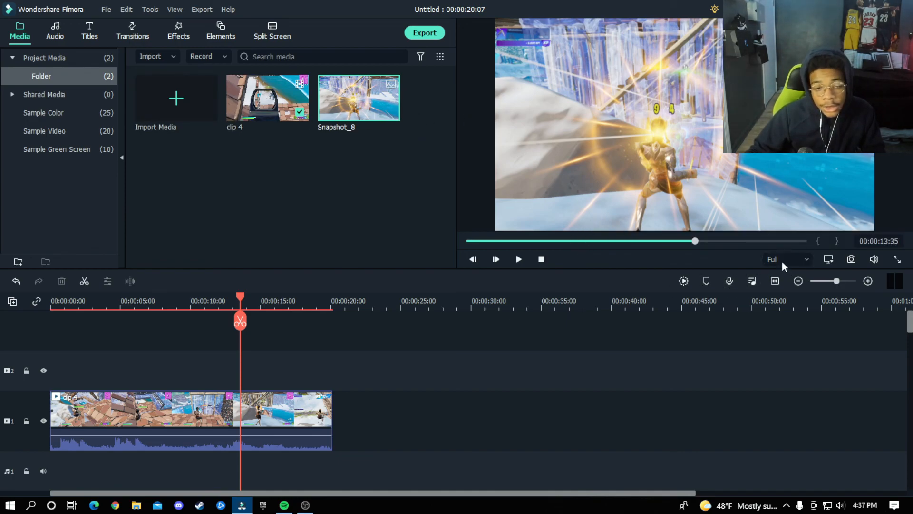
Play the gameplay clip from the beginning and split it at 00:00:02:46
left_click(54, 295)
left_click_drag(52, 297, 2, 300)
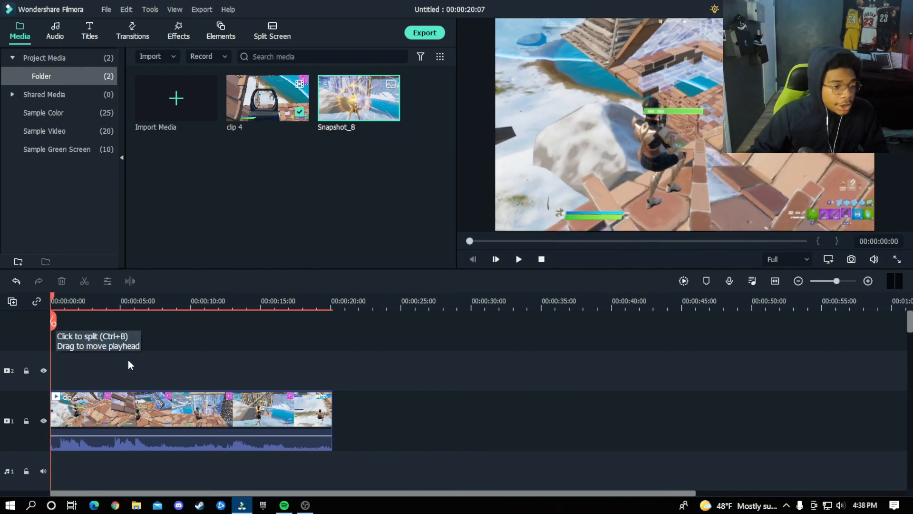
left_click(523, 260)
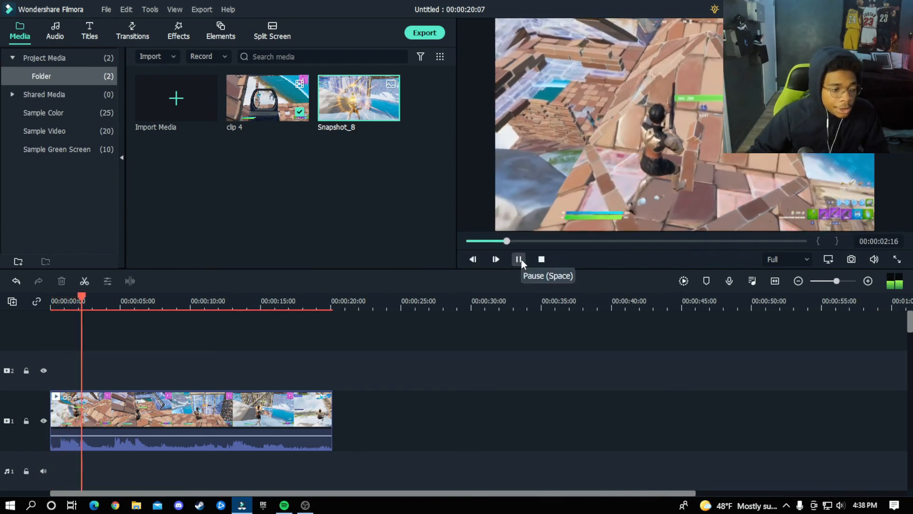
left_click(521, 259)
left_click(88, 322)
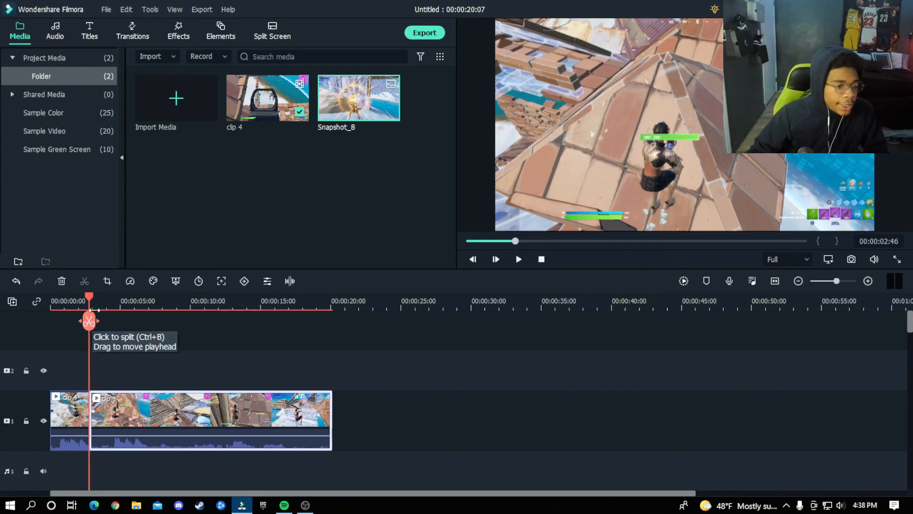
Split the gameplay clip again at 00:00:04:19 and delete the short section between the two cuts
left_click_drag(90, 299, 111, 364)
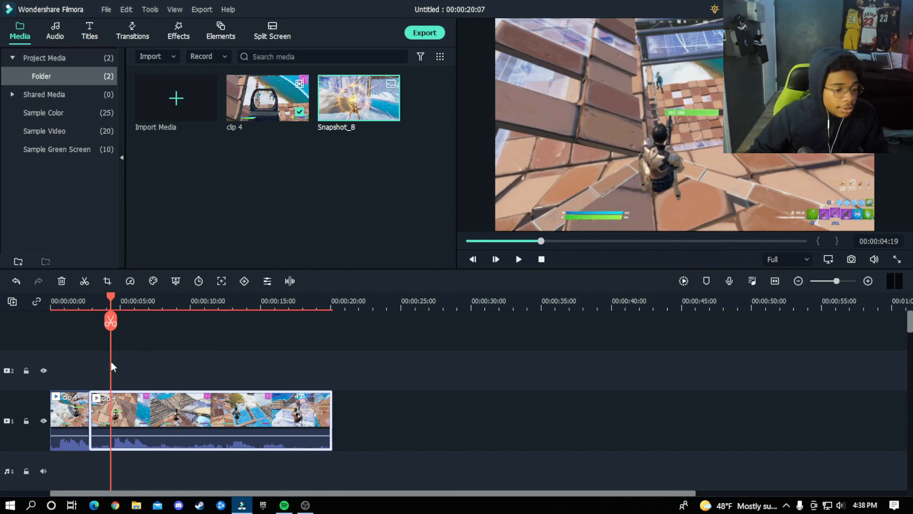
left_click(116, 325)
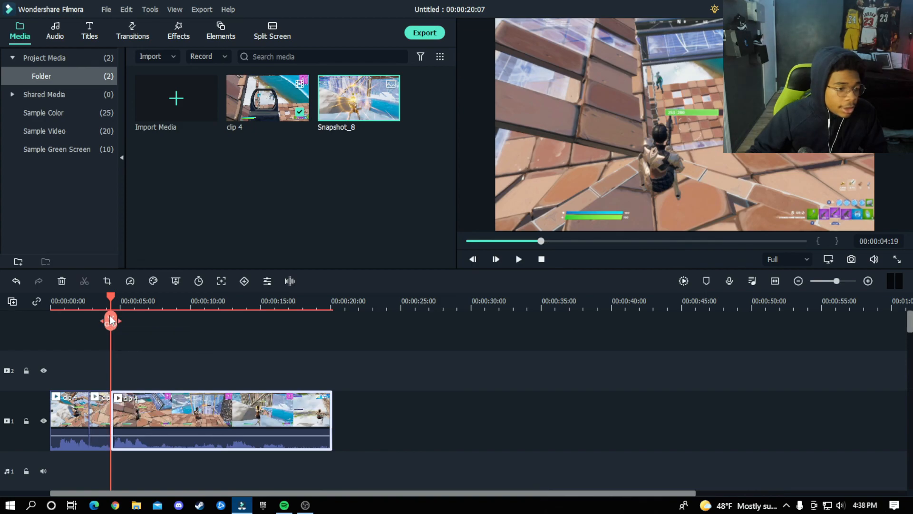
left_click(107, 410)
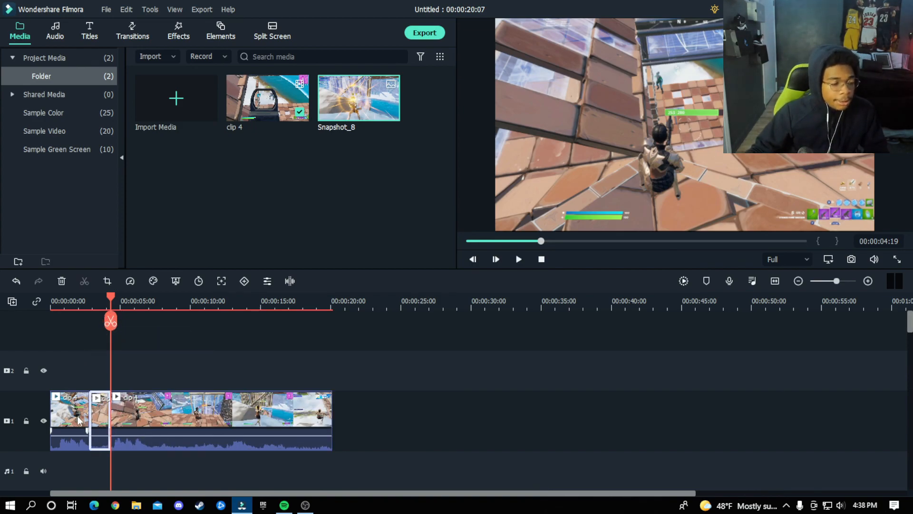
key("Delete")
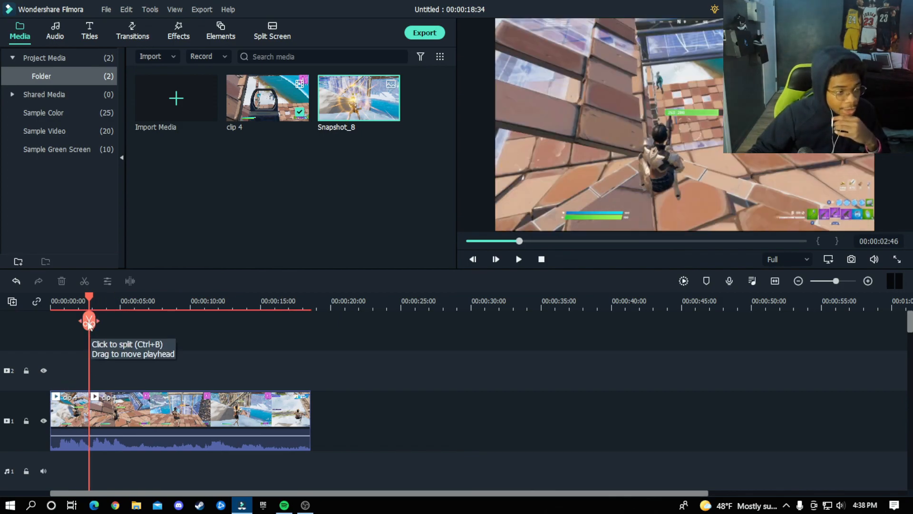
Preview the transition across the cut, playing from 00:00:01:18
left_click_drag(88, 305, 68, 301)
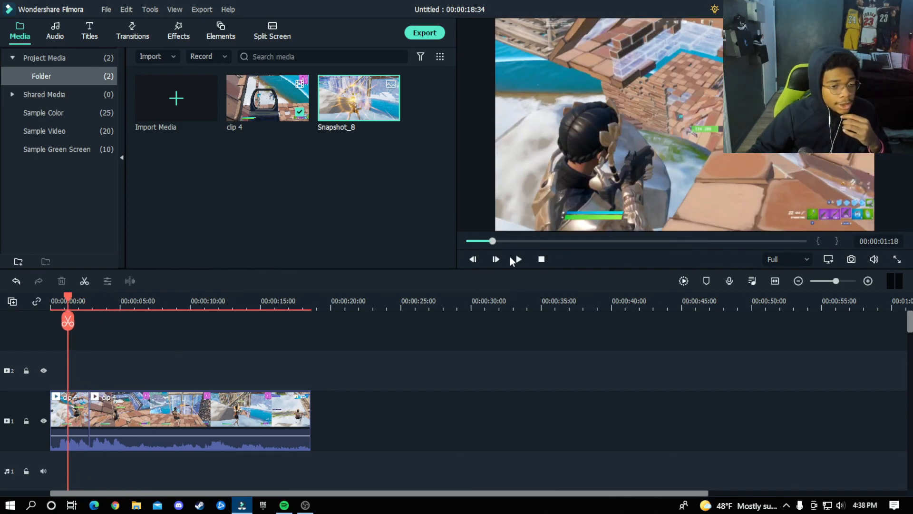
left_click(519, 259)
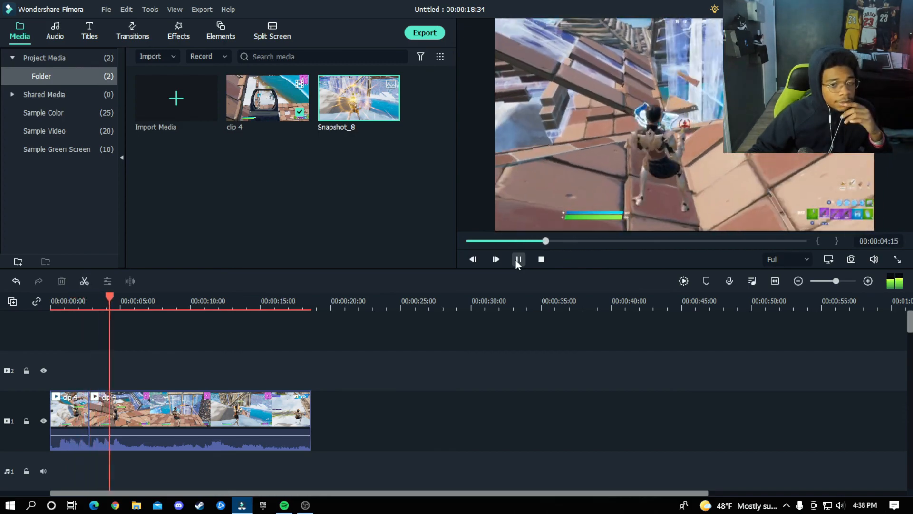
left_click(519, 259)
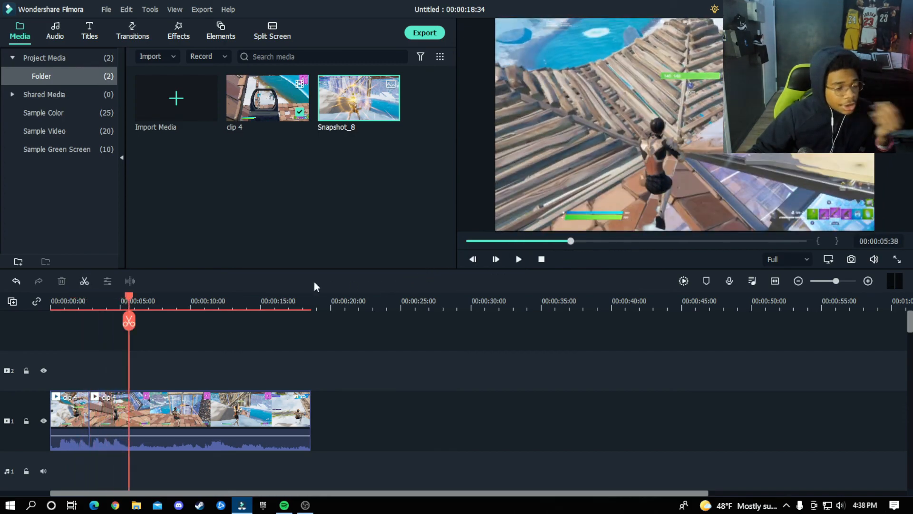
Split the second clip at 00:00:13:57, where the Victory Royale banner shows, and delete everything after the cut
left_click_drag(129, 298, 246, 368)
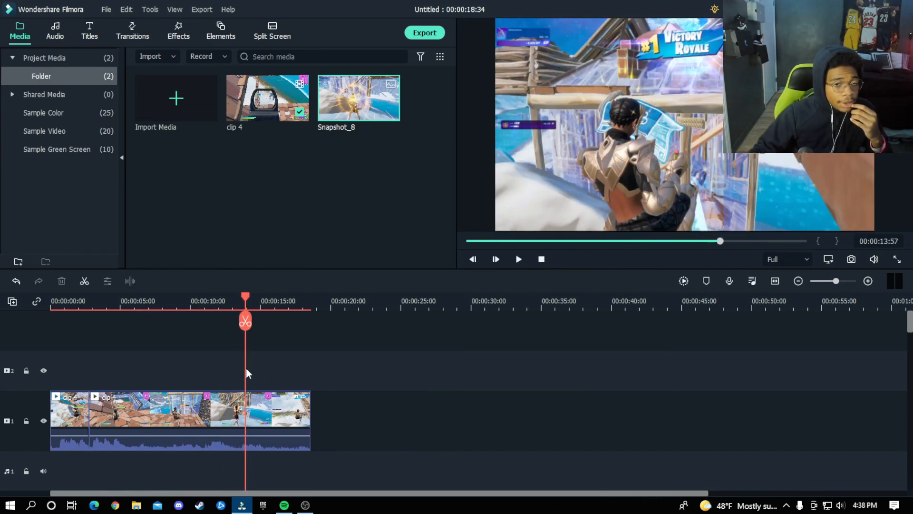
left_click(260, 420)
left_click(245, 322)
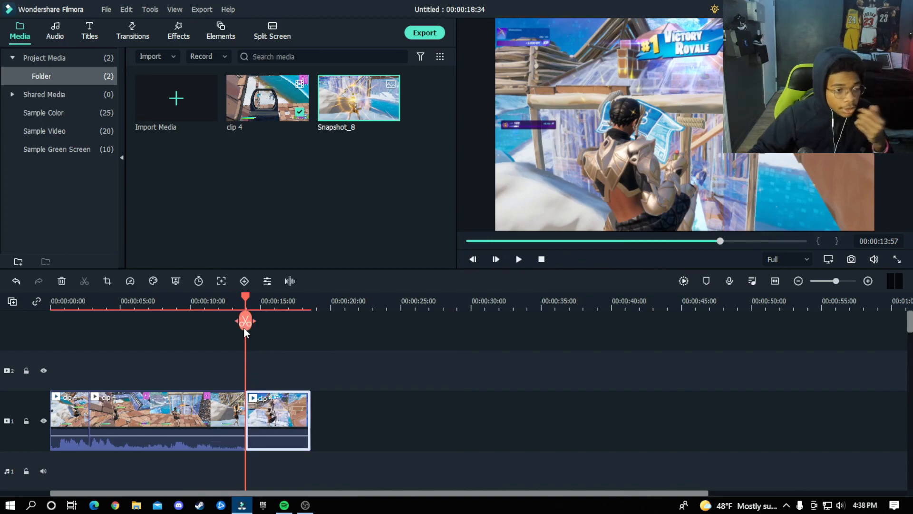
key("Delete")
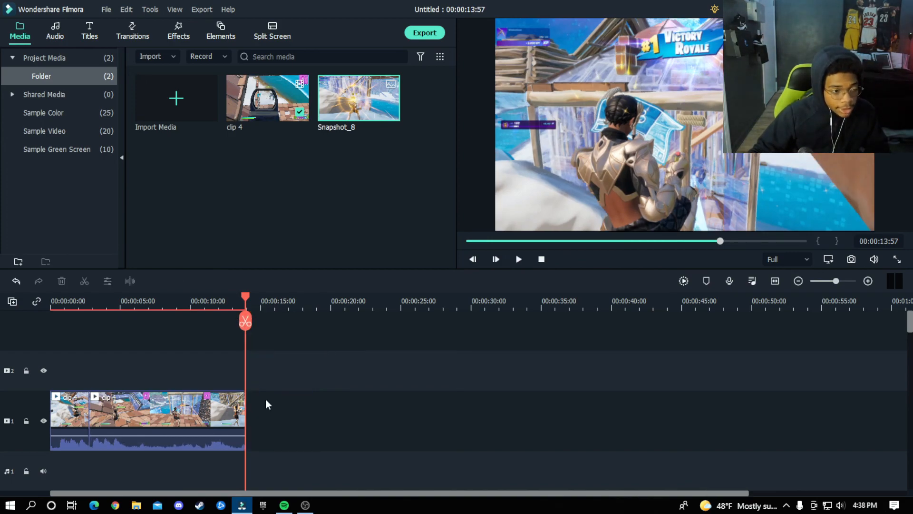
left_click_drag(246, 322, 201, 321)
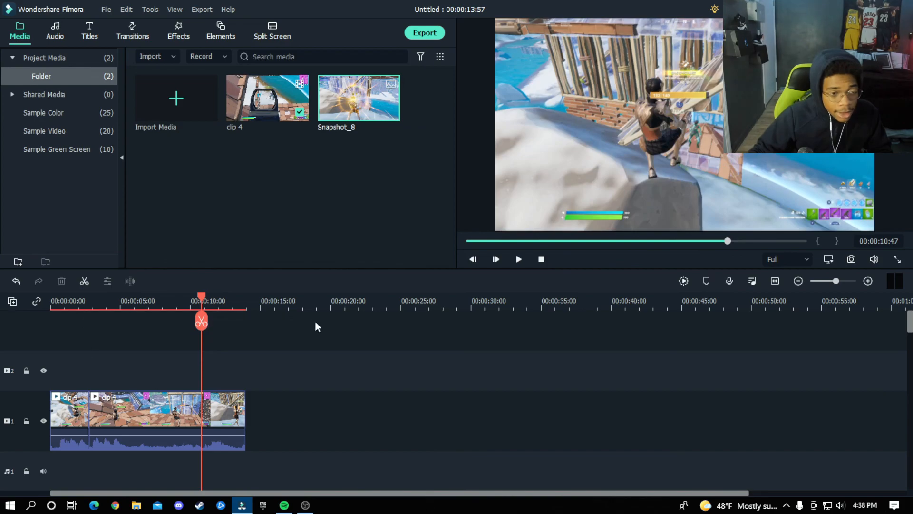
Open the export settings and compare the local file formats, including MP4, HEVC and MKV
left_click(417, 34)
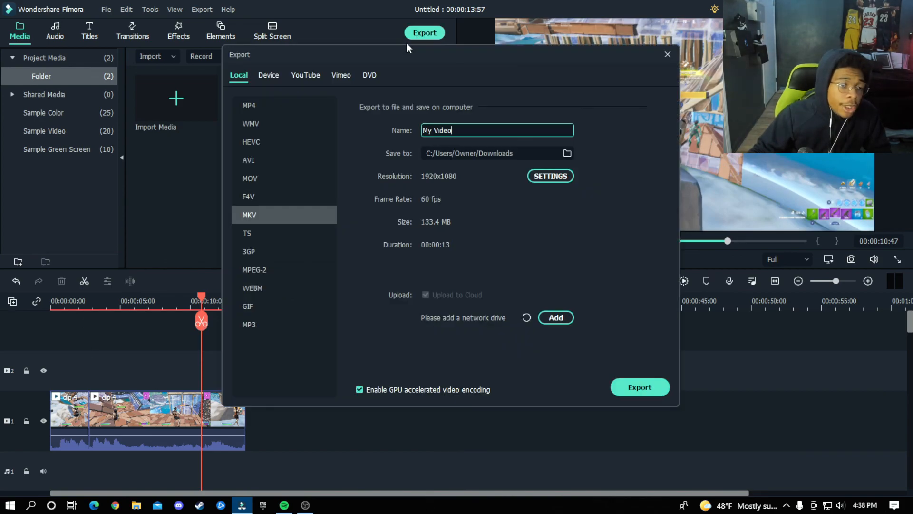
left_click(284, 108)
left_click(268, 120)
left_click(267, 151)
left_click(268, 157)
left_click(265, 141)
left_click(264, 120)
left_click(258, 172)
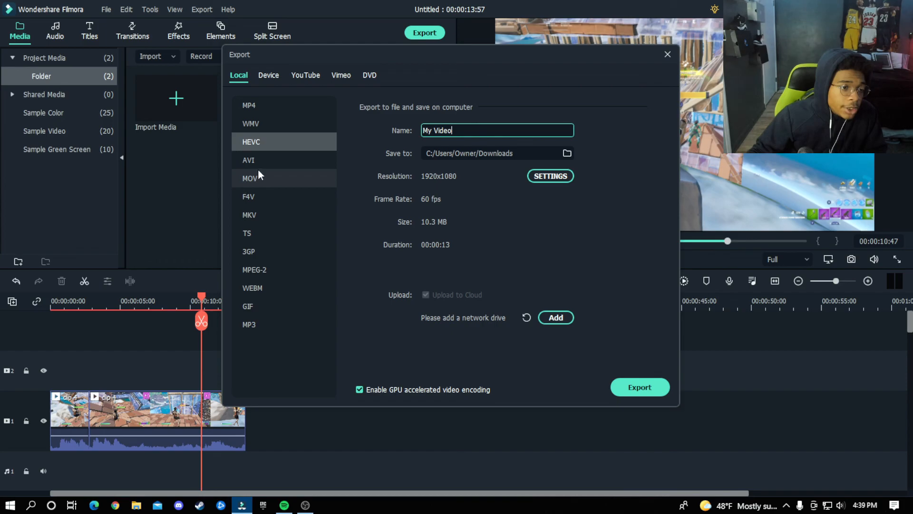
left_click(258, 106)
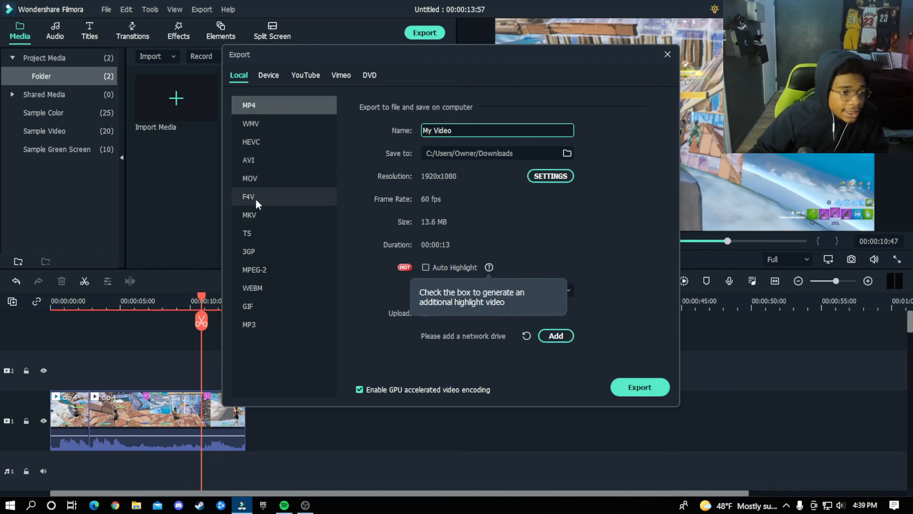
left_click(253, 214)
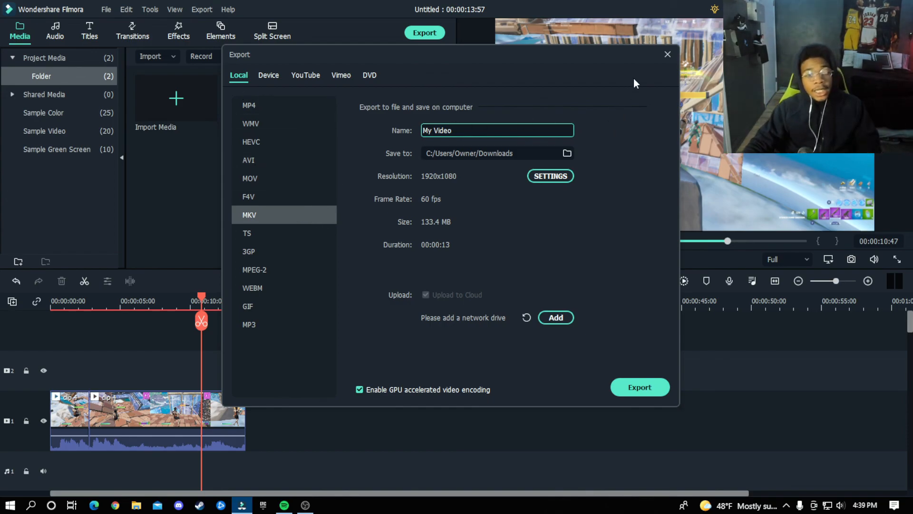
Close the export settings and look over the Downloads folder in File Explorer
left_click(668, 55)
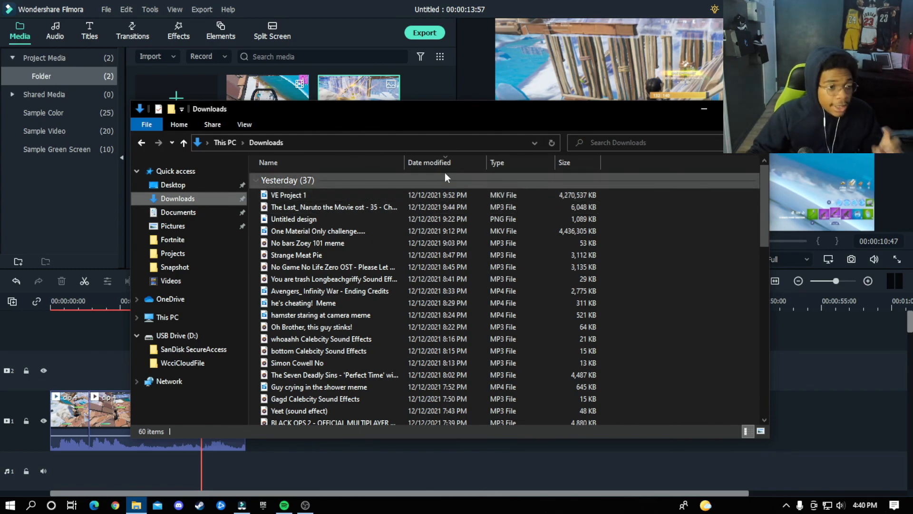
left_click(704, 109)
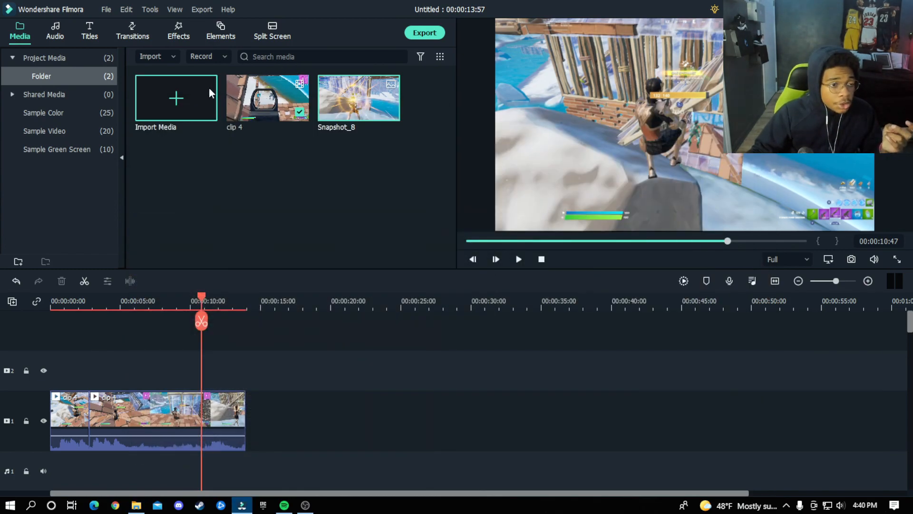
Reopen the export settings and compare the MP4 and MOV formats for local export
left_click(424, 32)
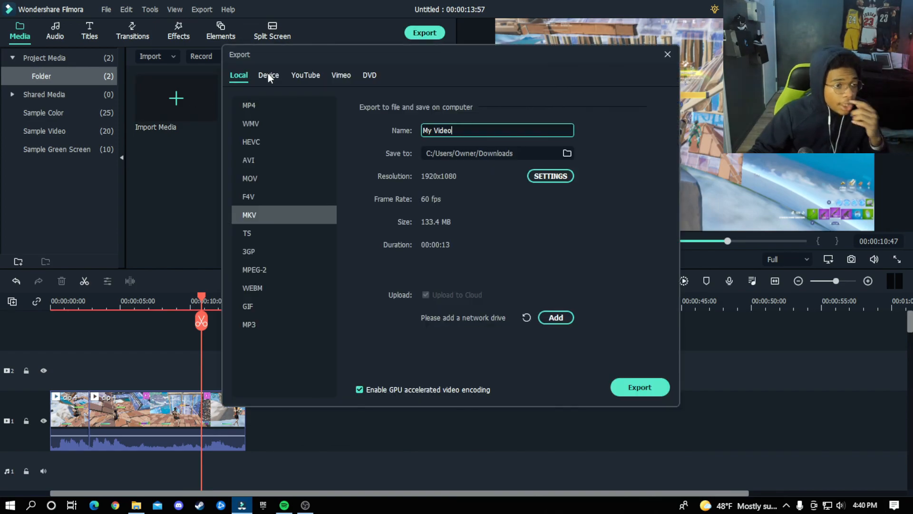
left_click(271, 112)
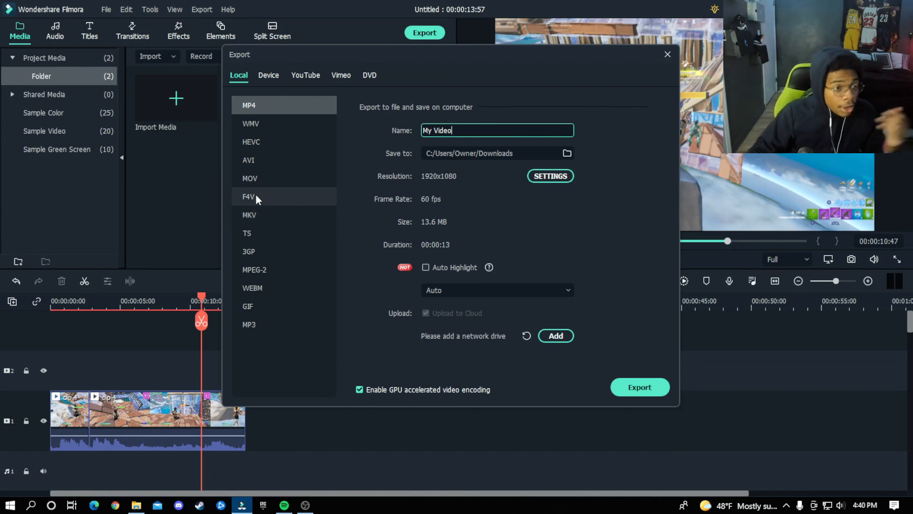
left_click(267, 178)
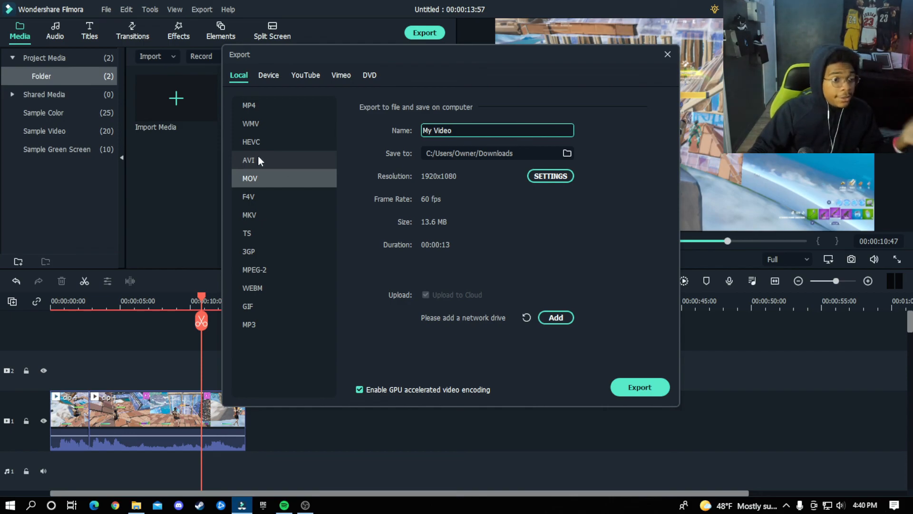
View the Device and YouTube export options and clear the YouTube video title
left_click(264, 76)
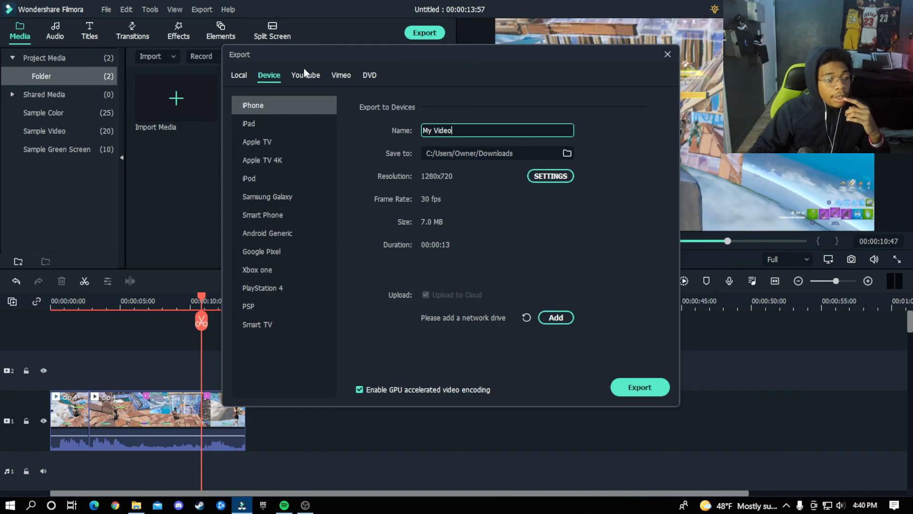
left_click(312, 78)
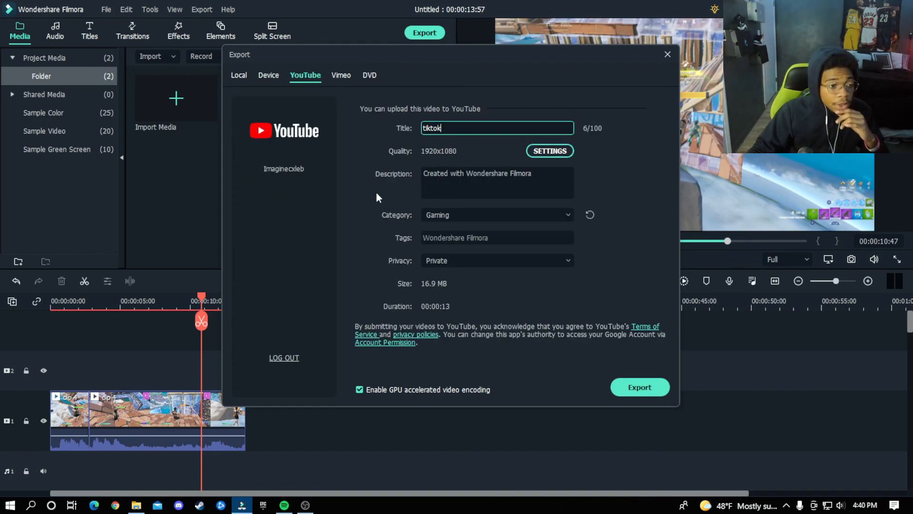
key("BackSpace")
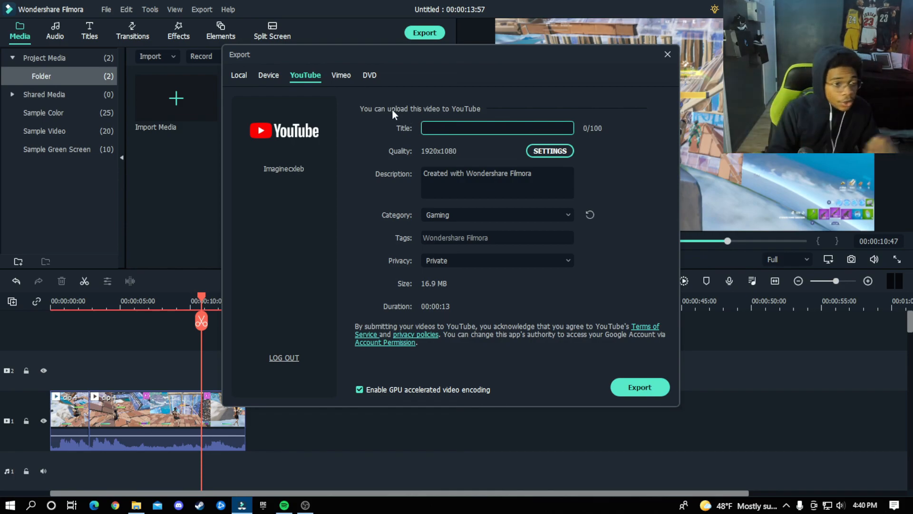
Enter "wsuhdshds" as the title of the YouTube upload
type("wsuhdshds")
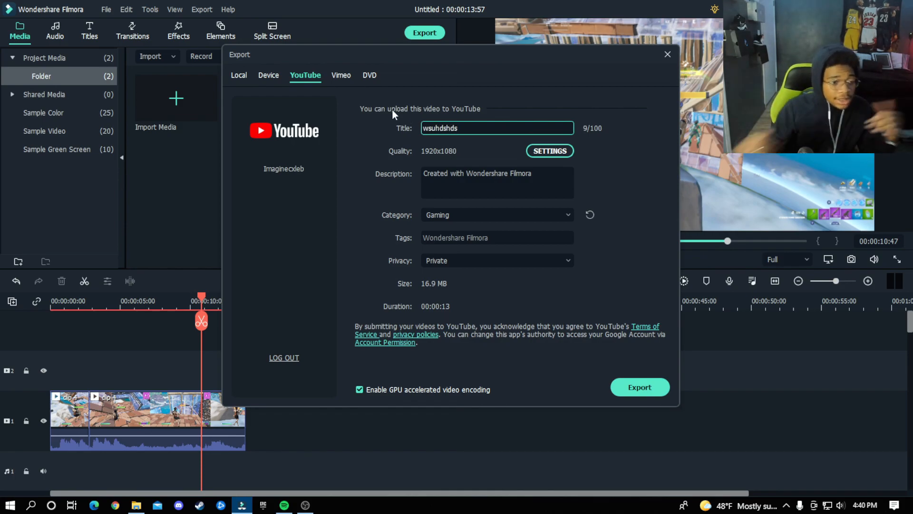
Compare the Good, Better and Best quality presets in the YouTube export's quality settings and close them without applying a change
left_click(542, 151)
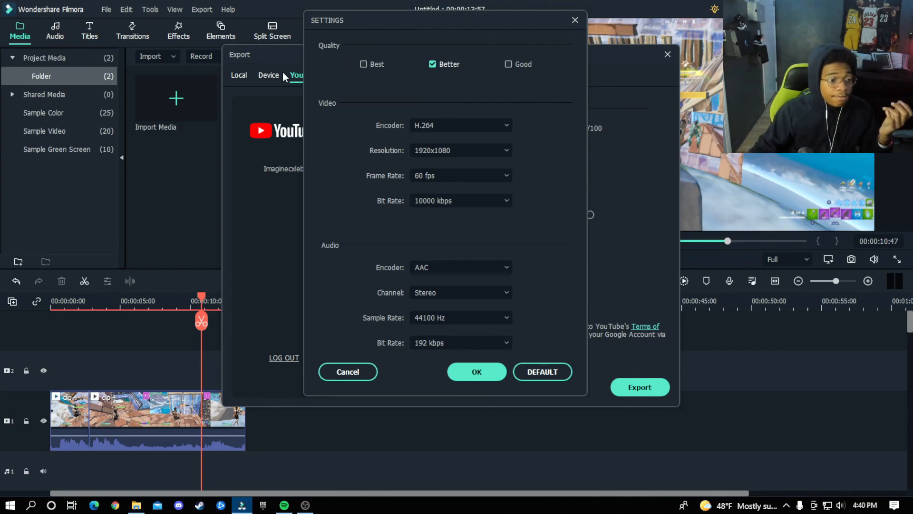
left_click_drag(344, 22, 379, 71)
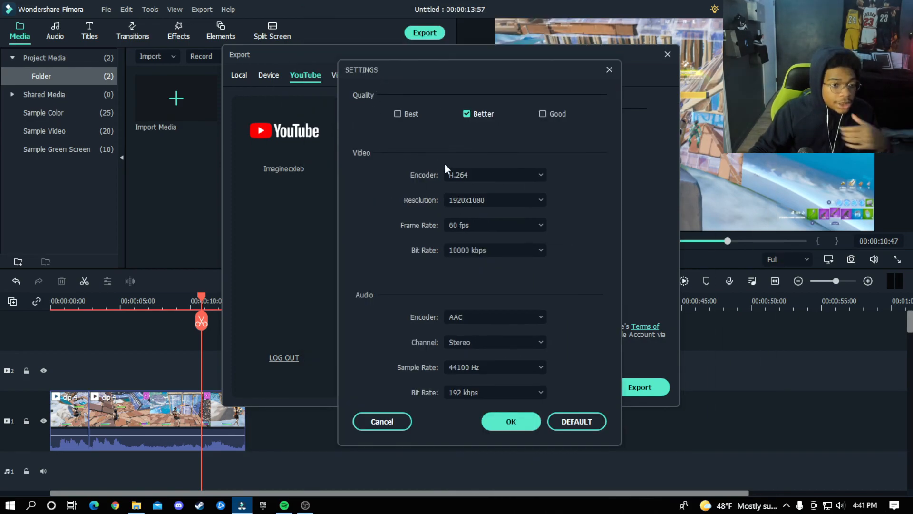
left_click(542, 115)
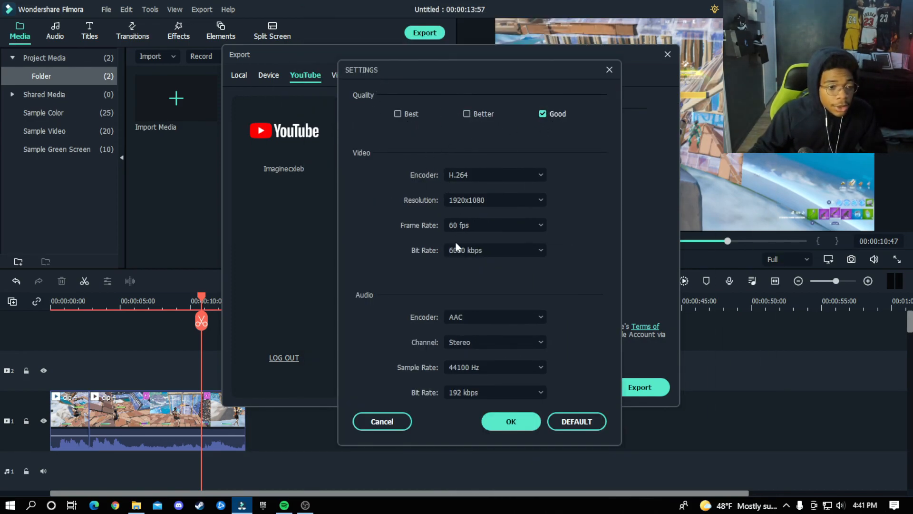
left_click(478, 115)
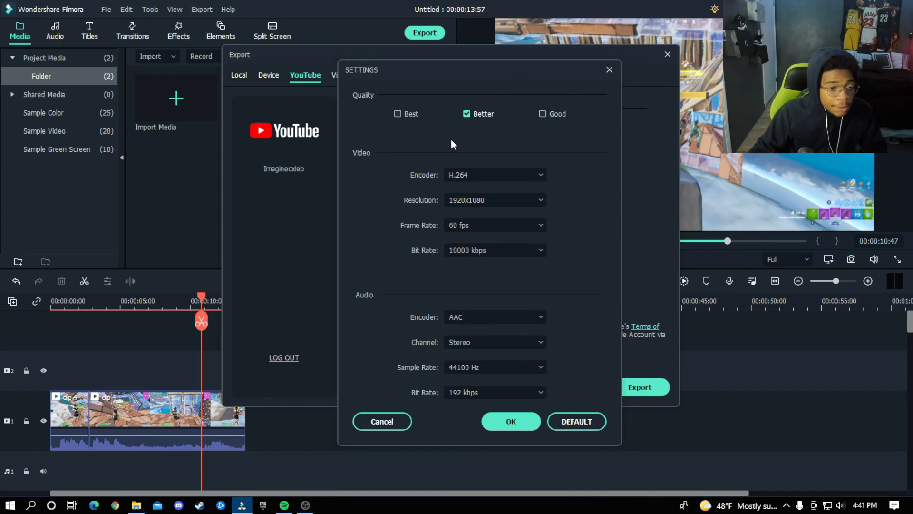
left_click(407, 118)
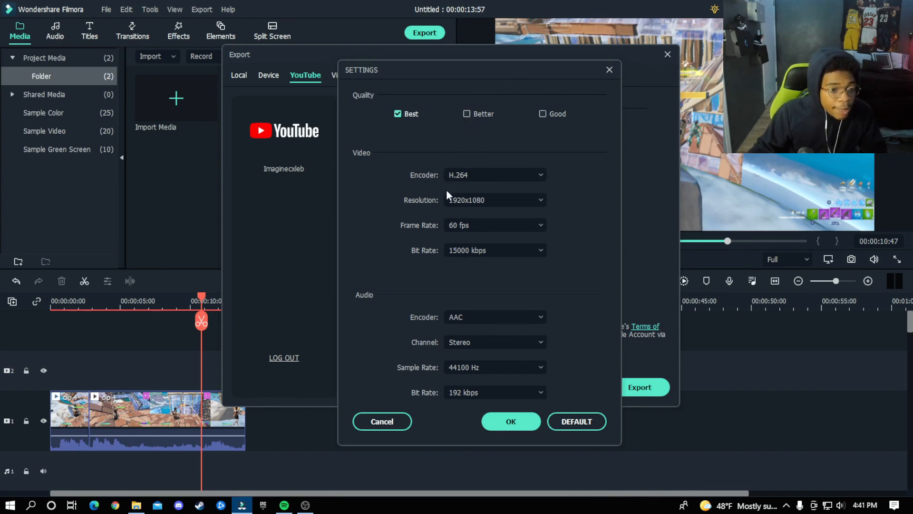
left_click(475, 115)
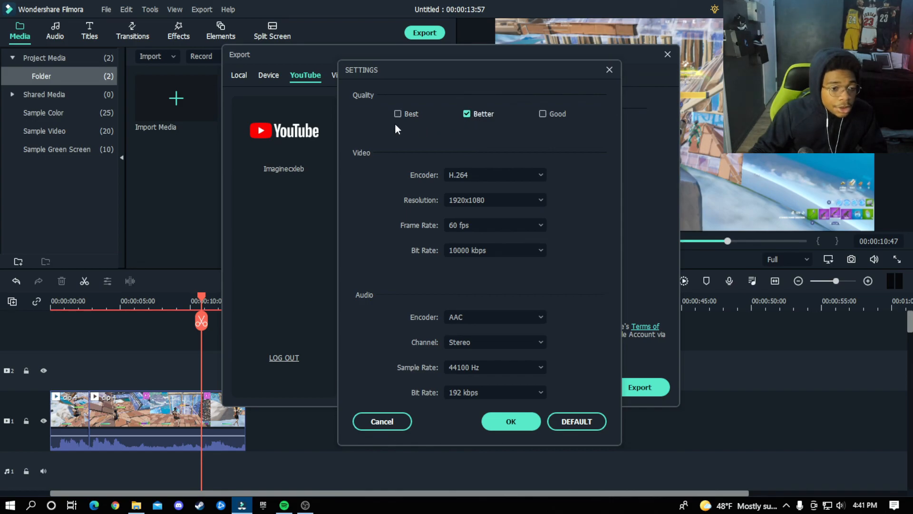
left_click(410, 116)
left_click(610, 71)
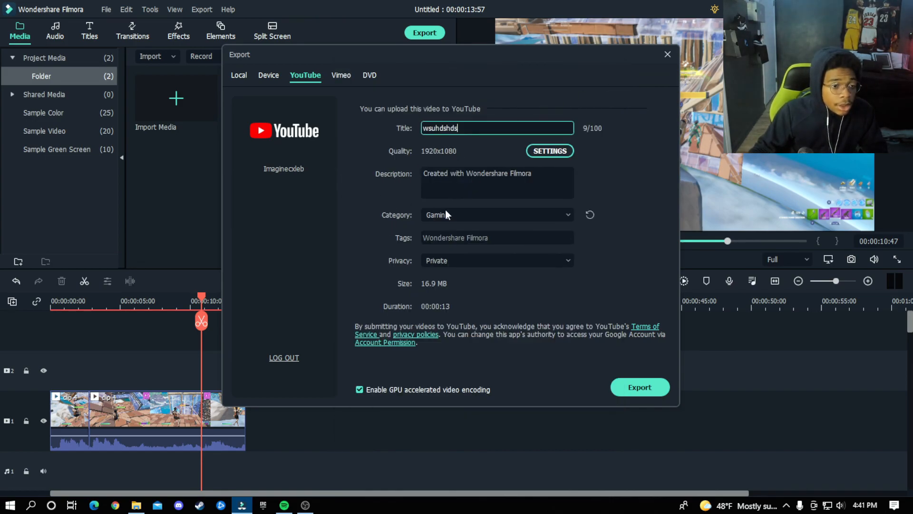
Clear the default description and the default tags of the YouTube upload
left_click(536, 177)
key("ctrl+a")
key("BackSpace")
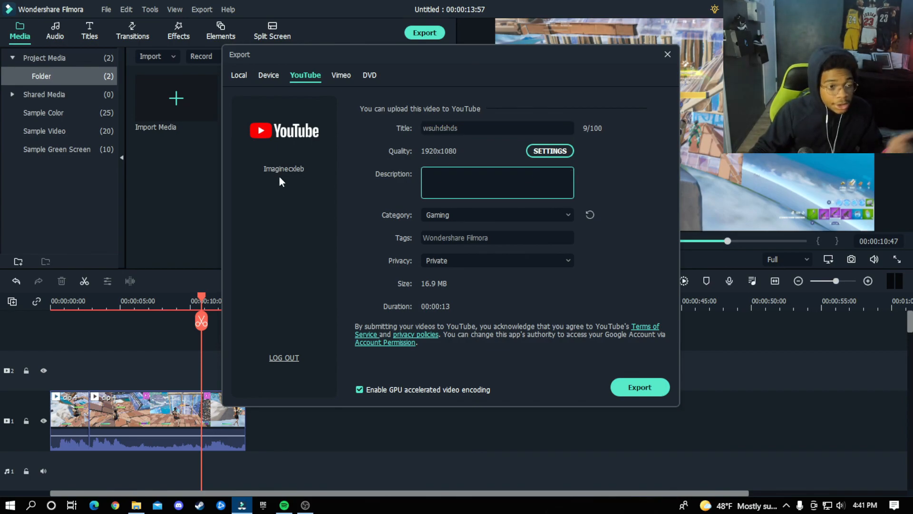
key("Tab")
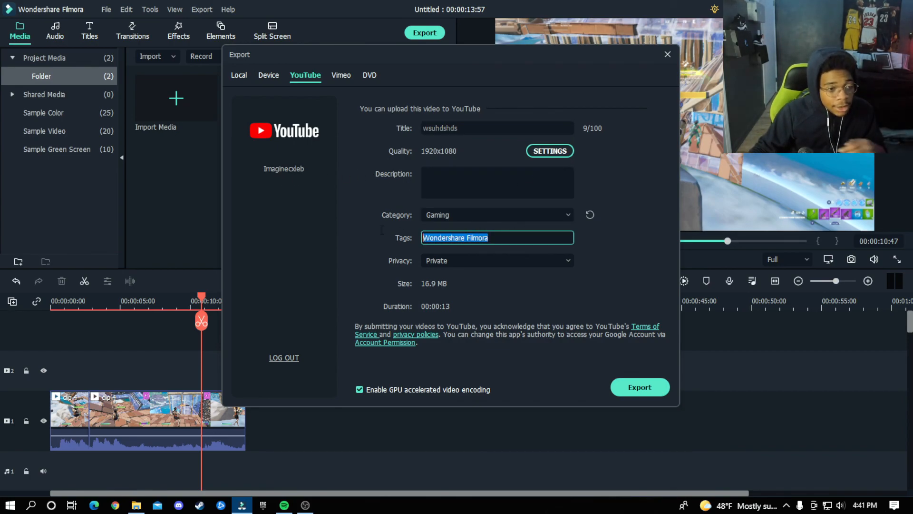
key("BackSpace")
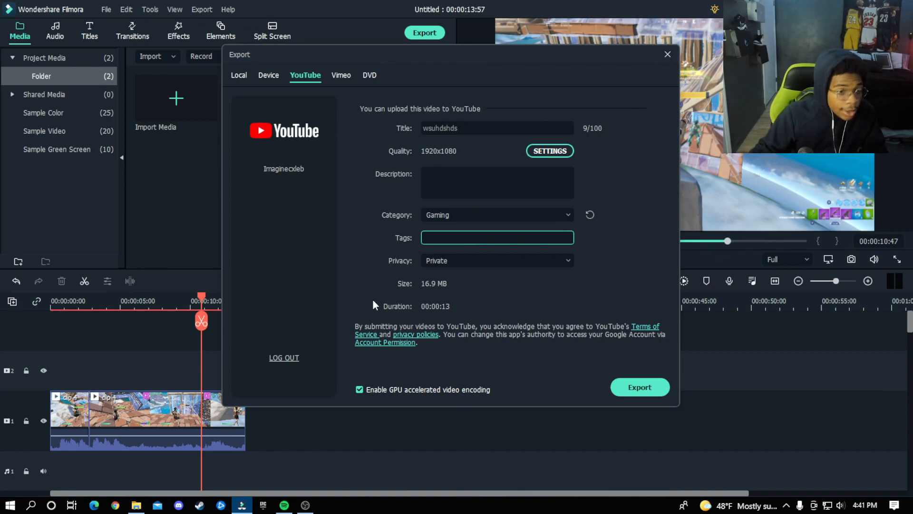